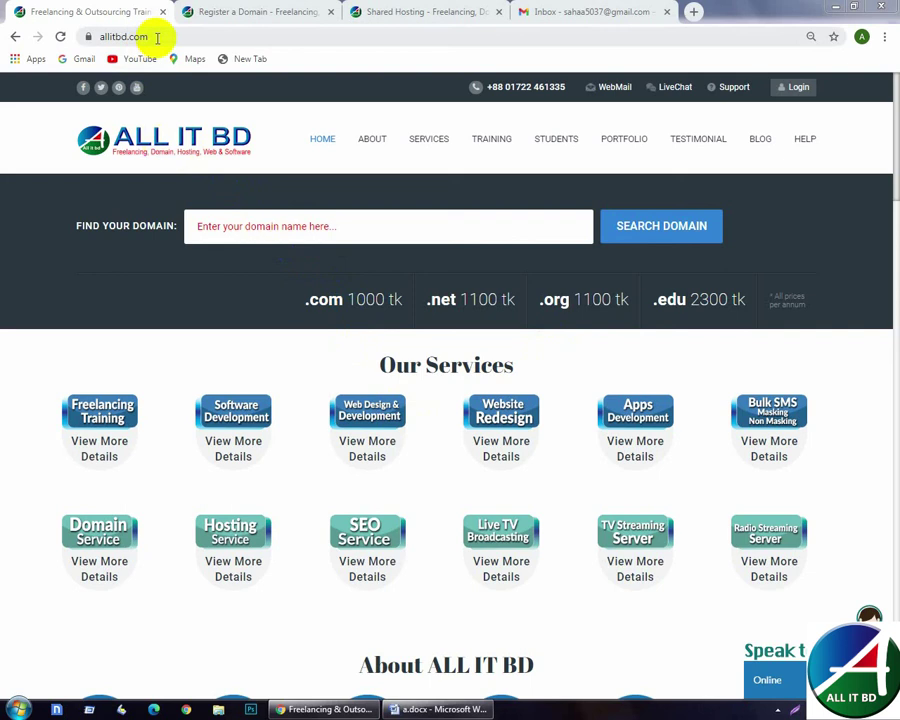
- Search for the domain pollimeat.com from the ALL IT BD website's Find Your Domain field
{"action": "left_click", "coordinate": [295, 227]}
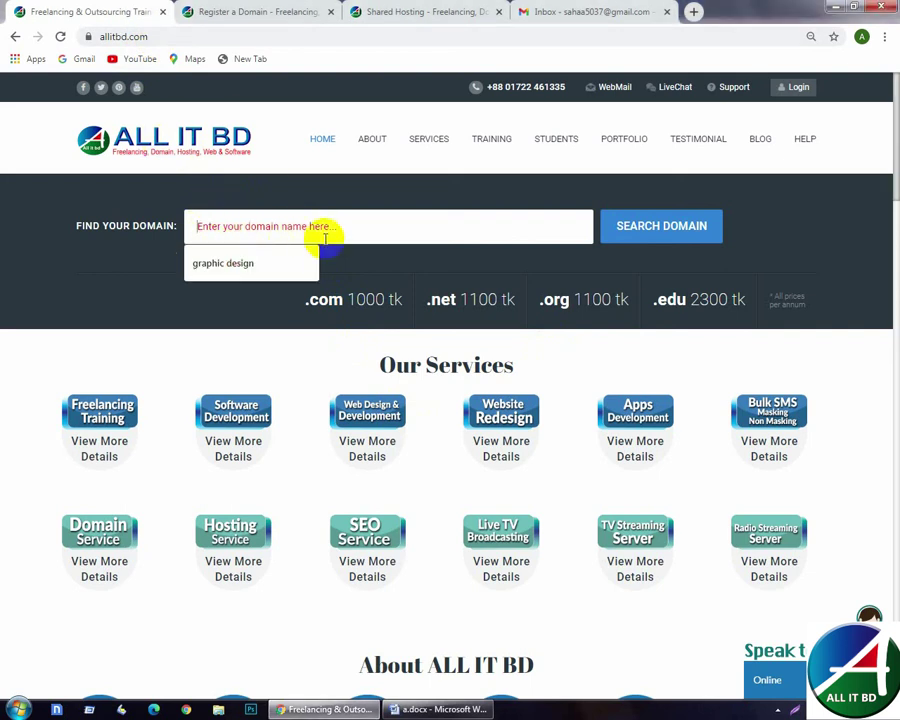
{"action": "type", "text": "pollimeat.com"}
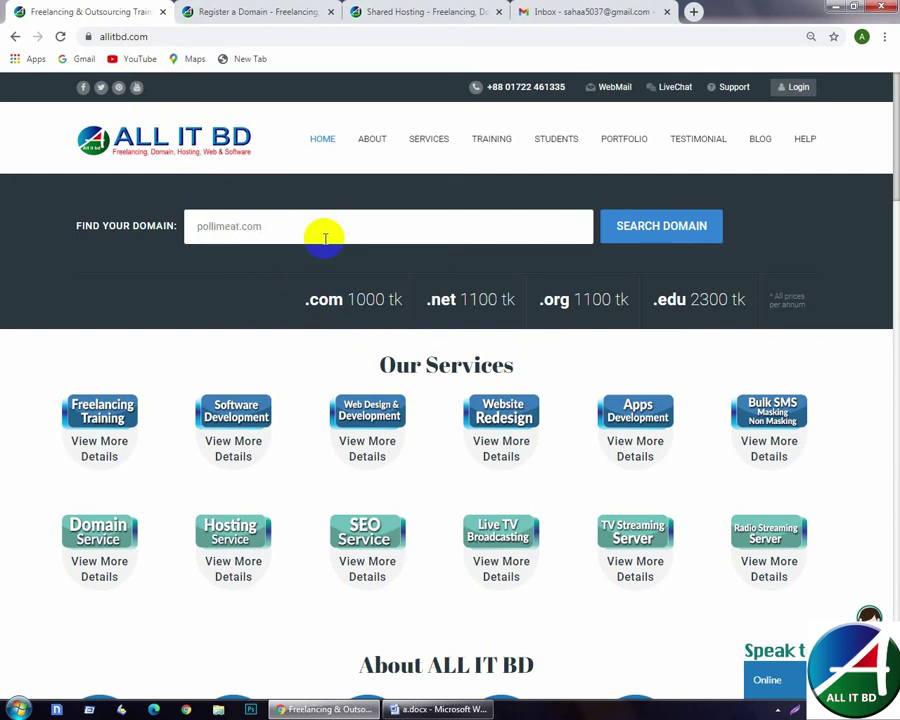
{"action": "left_click", "coordinate": [673, 231]}
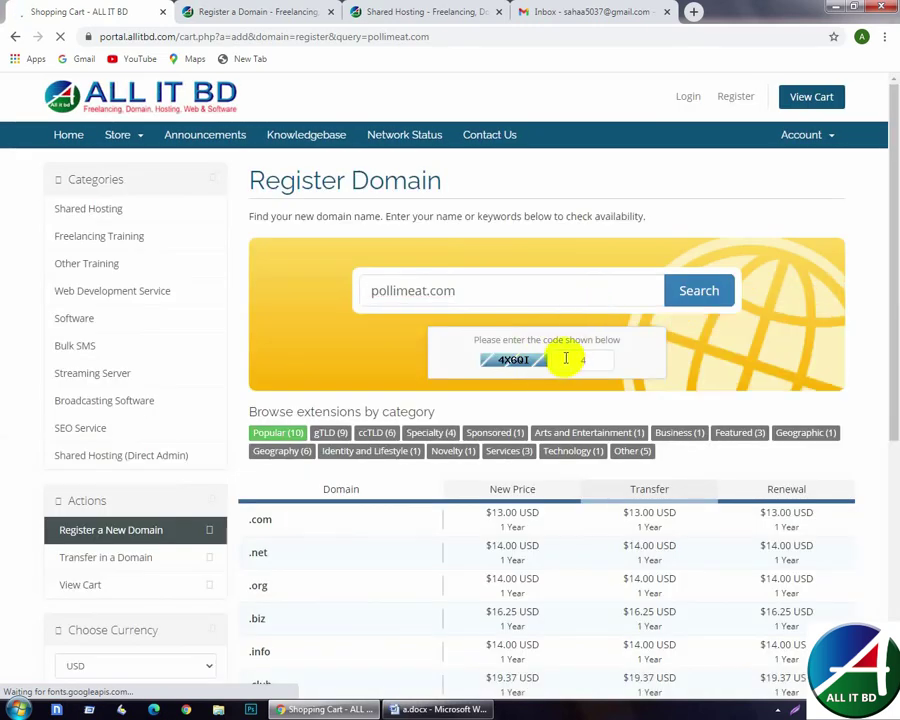
- Enter the captcha, confirm pollimeat.com is available at $13.00, add it to the cart and check out
{"action": "type", "text": "x6q"}
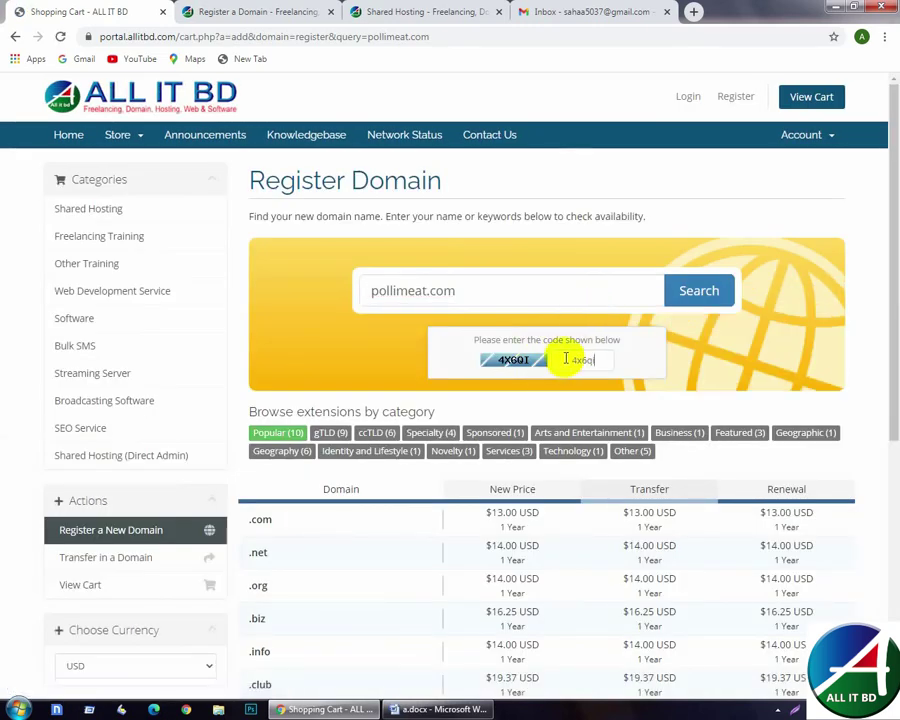
{"action": "type", "text": "i"}
{"action": "left_click", "coordinate": [699, 290]}
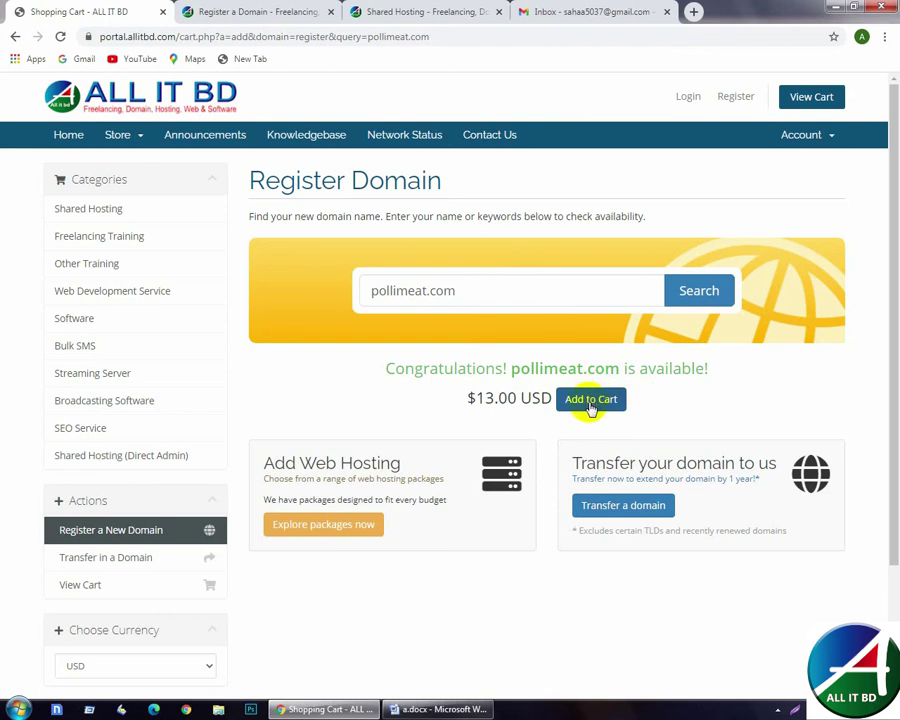
{"action": "left_click", "coordinate": [591, 404]}
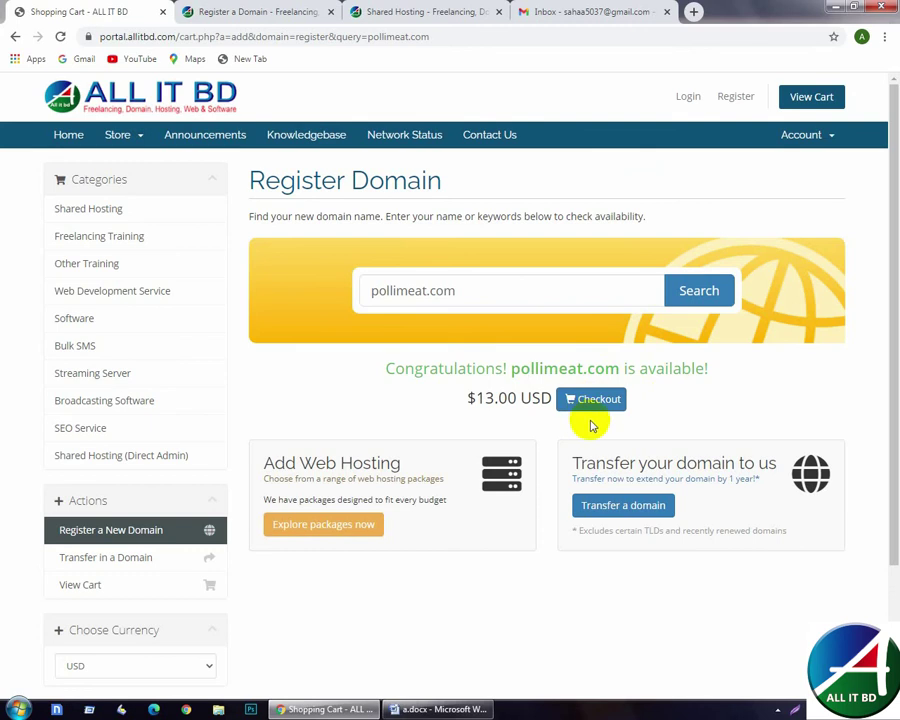
{"action": "left_click", "coordinate": [600, 405]}
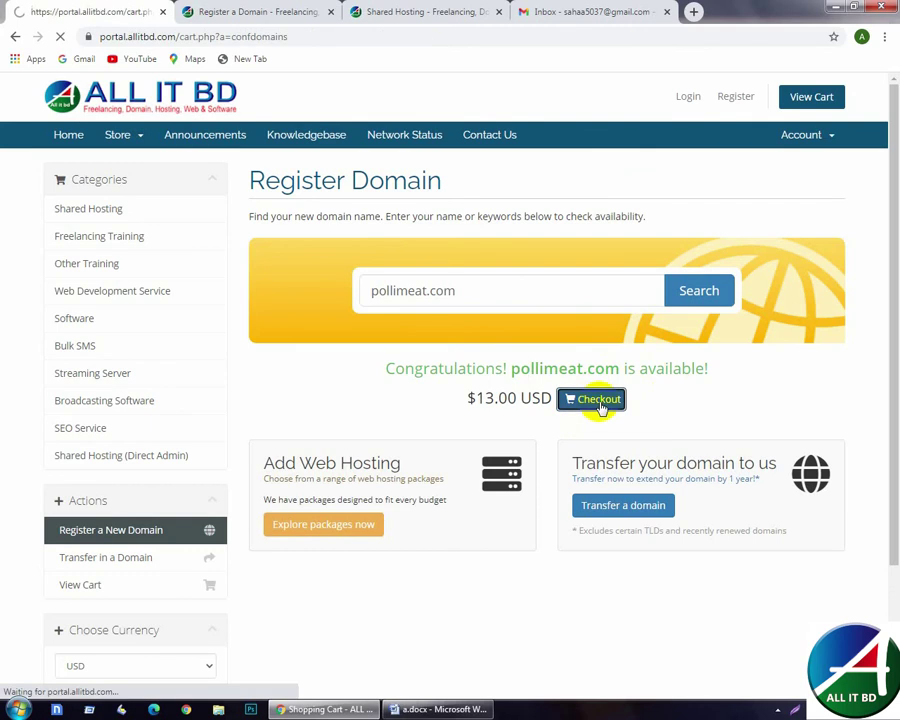
{"action": "scroll", "coordinate": [288, 598], "scroll_direction": "down", "scroll_amount": 1}
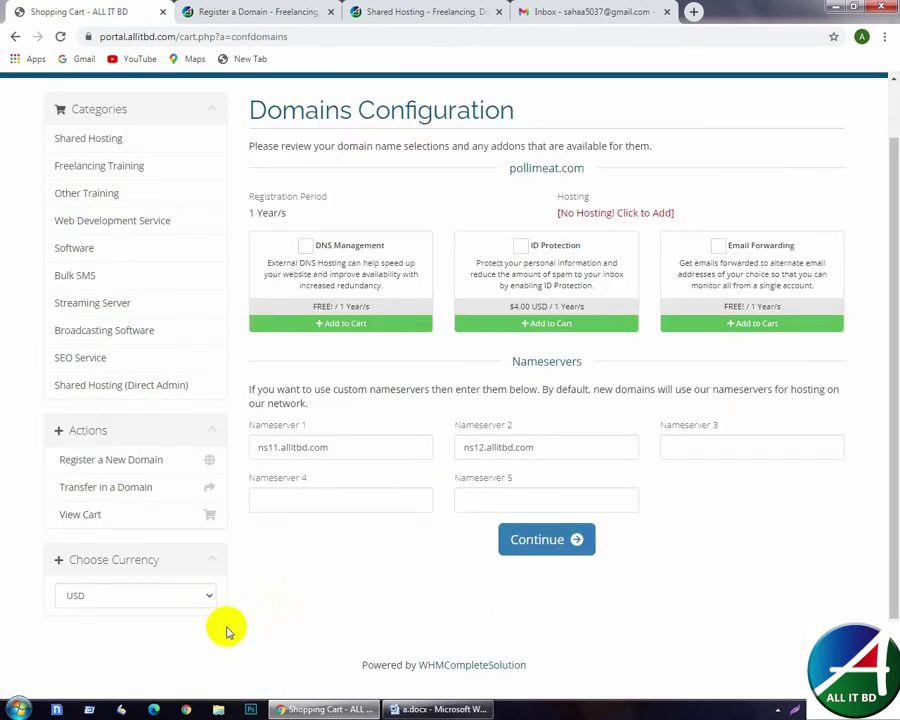
- Switch prices to BDT, compare the shared hosting plans, then choose to add hosting to pollimeat.com
{"action": "left_click", "coordinate": [209, 596]}
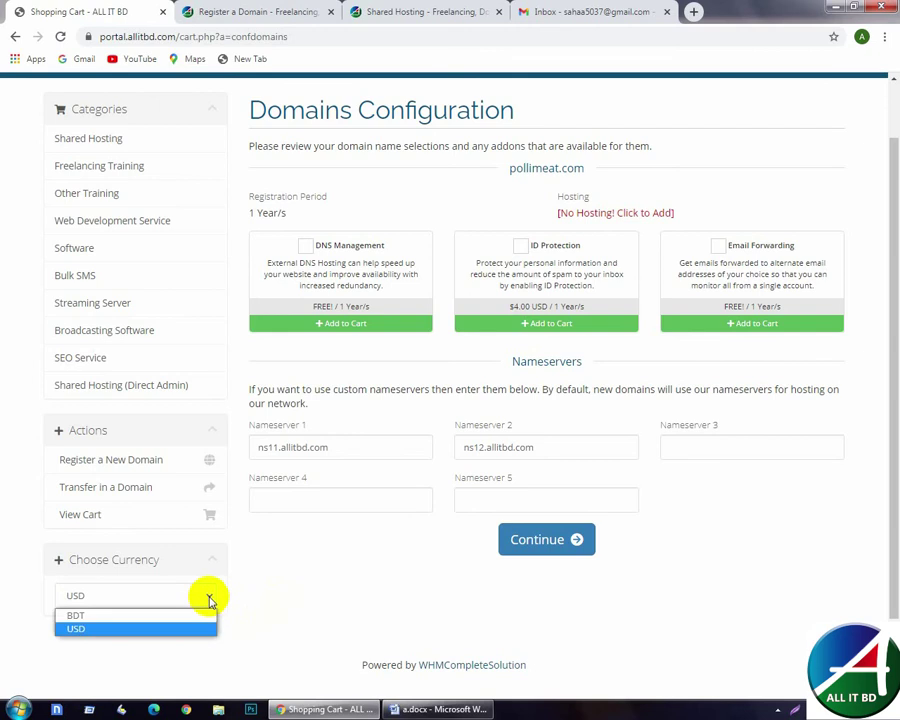
{"action": "left_click", "coordinate": [128, 615]}
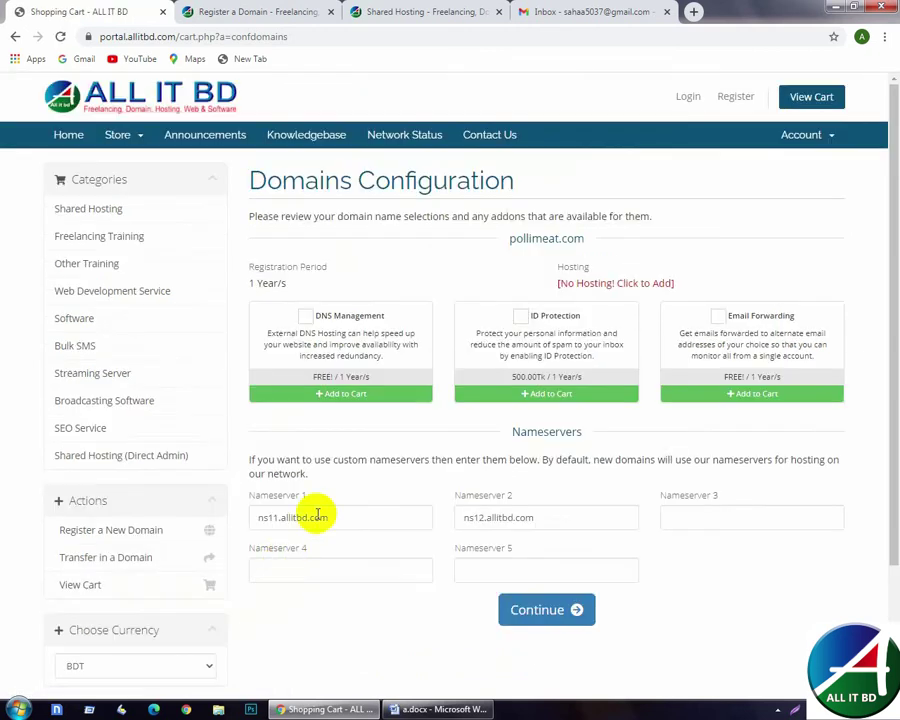
{"action": "key", "text": "ctrl+3"}
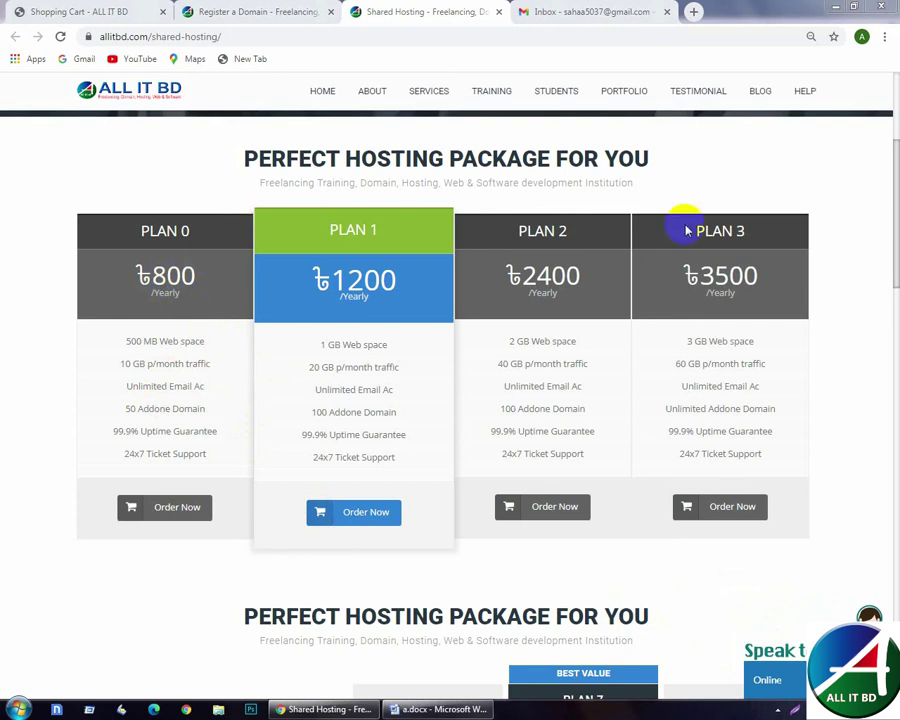
{"action": "left_click", "coordinate": [50, 11]}
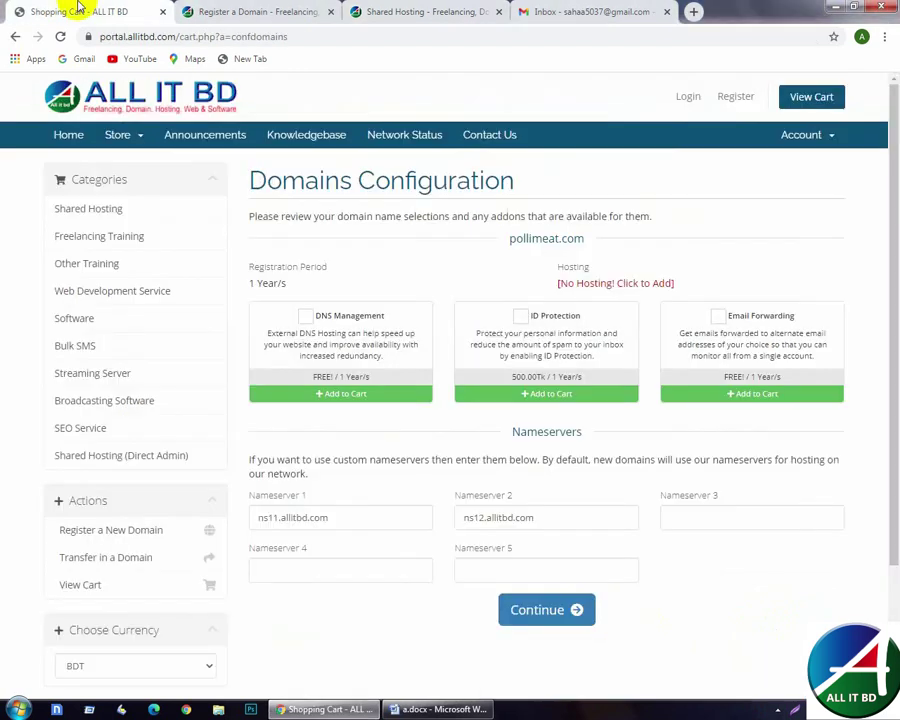
{"action": "left_click", "coordinate": [607, 286]}
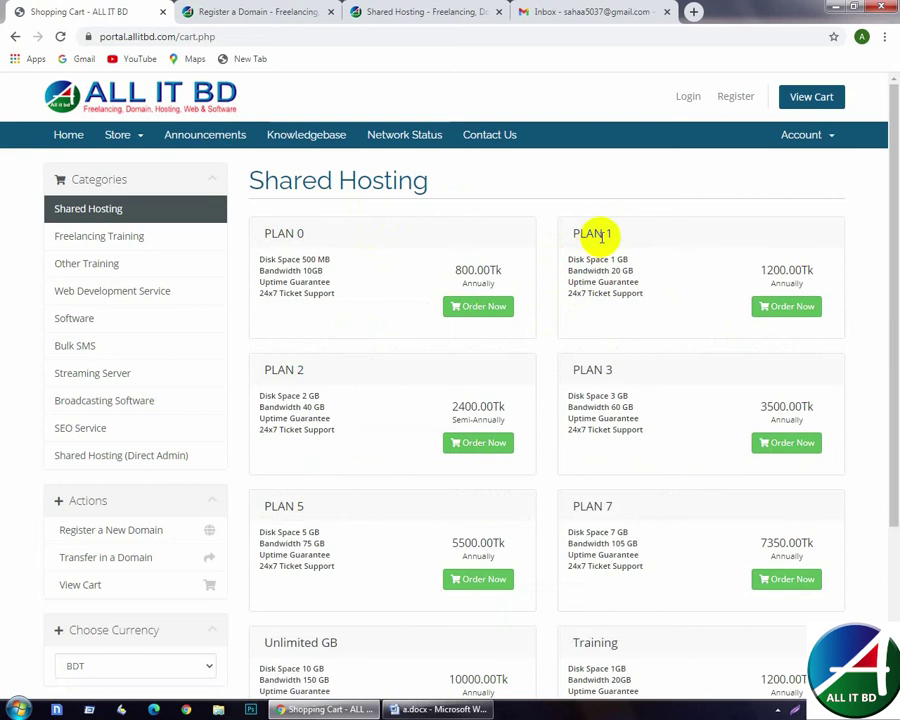
- Order Plan 1 hosting and attach it to pollimeat.com already in the cart
{"action": "left_click", "coordinate": [777, 313]}
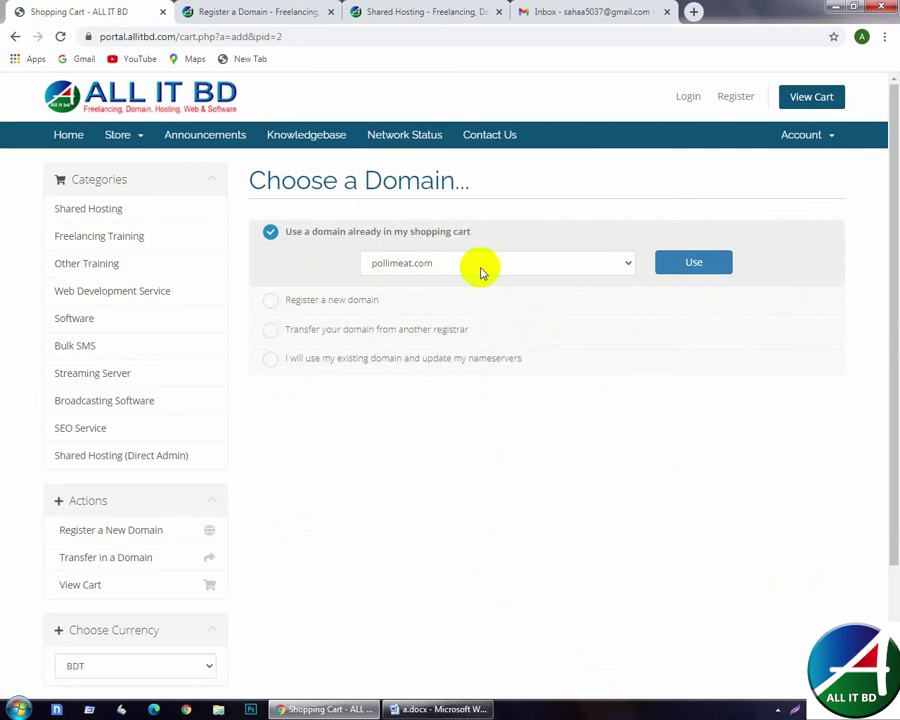
{"action": "left_click", "coordinate": [680, 268]}
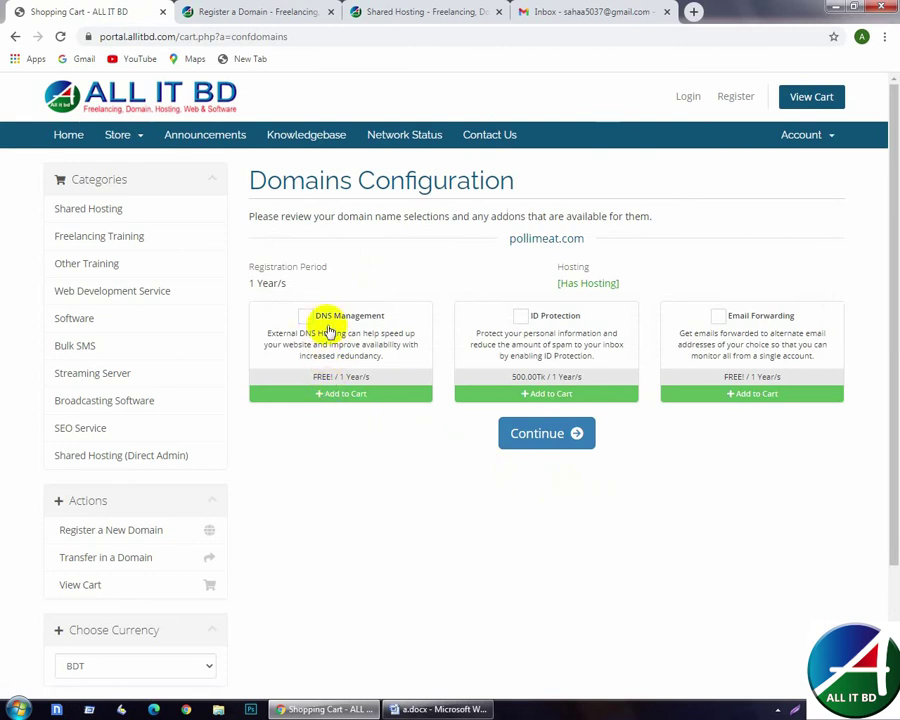
- Add free DNS Management and Email Forwarding to pollimeat.com and continue to the 2200.00Tk review
{"action": "left_click", "coordinate": [309, 317]}
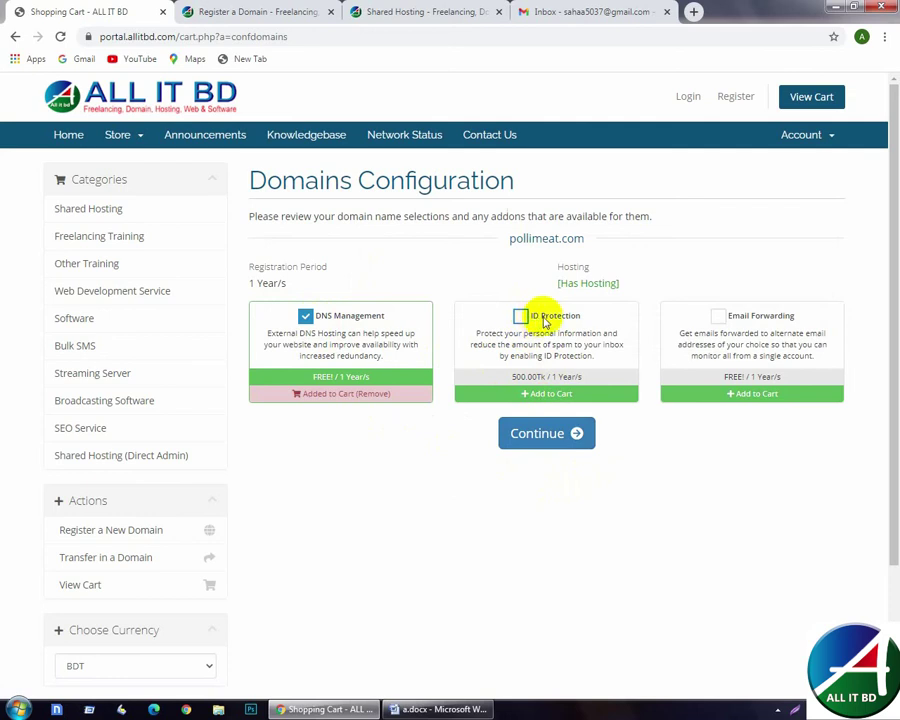
{"action": "left_click", "coordinate": [748, 320]}
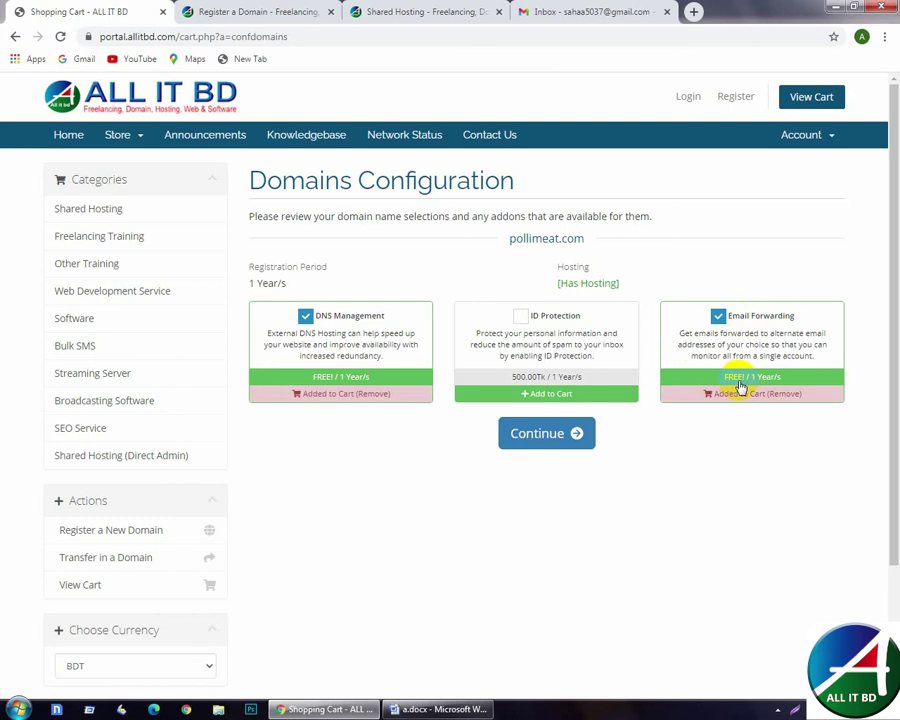
{"action": "left_click", "coordinate": [566, 444]}
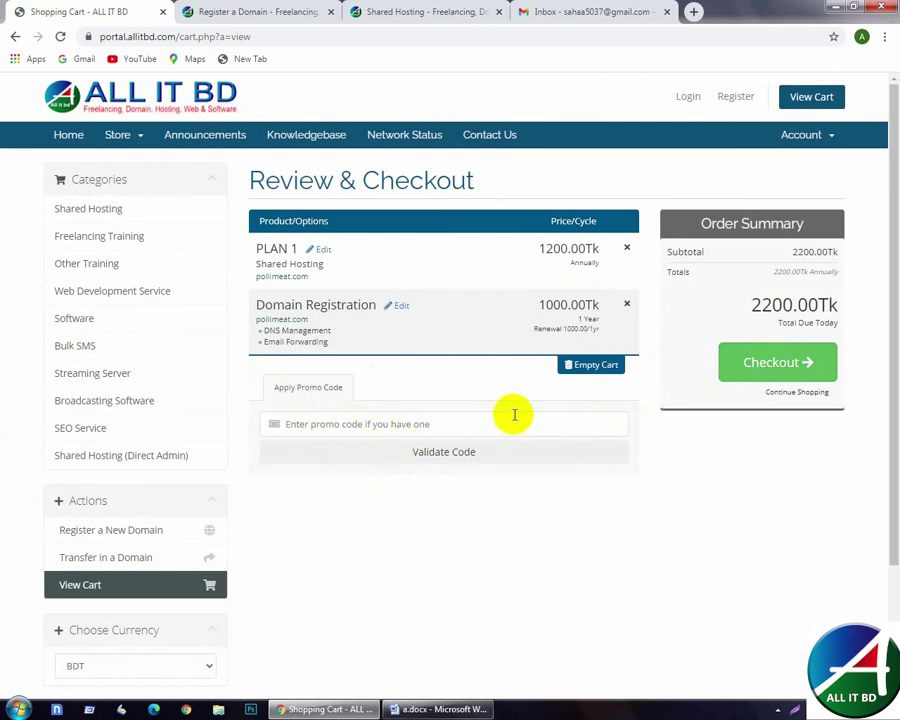
- Proceed from the Order Summary to the Checkout form
{"action": "left_click", "coordinate": [757, 362]}
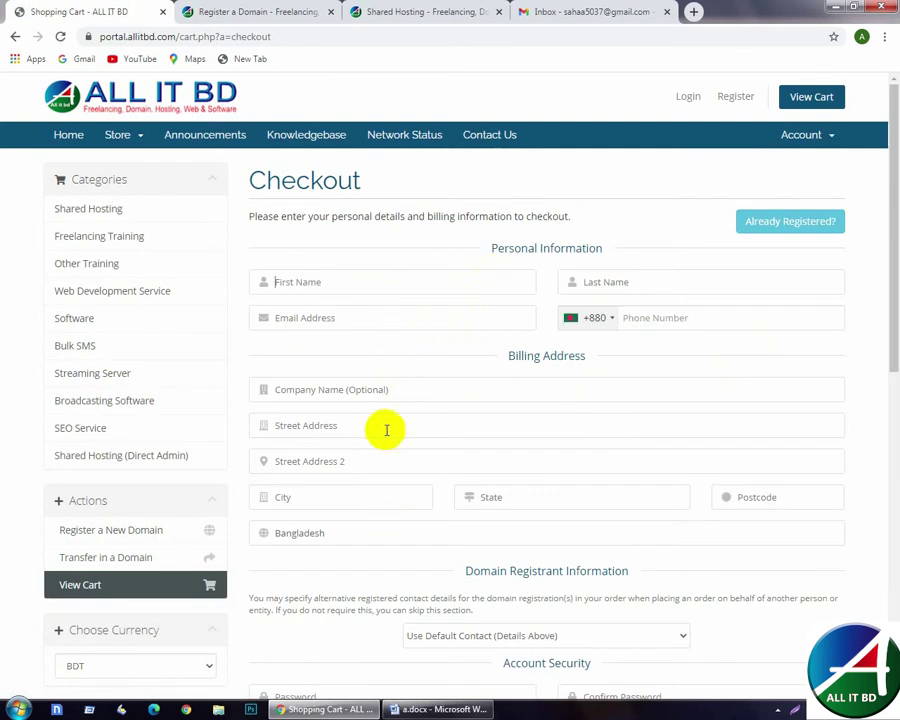
- Autofill the customer's details, select Bkash Payment, accept the terms and complete the order
{"action": "left_click", "coordinate": [777, 710]}
{"action": "left_click", "coordinate": [765, 641]}
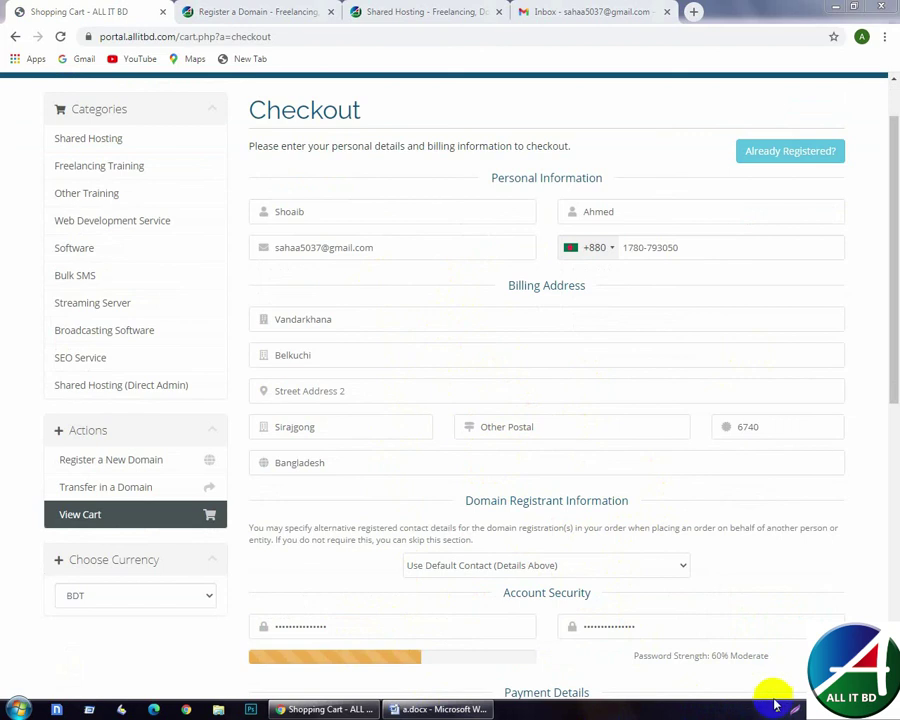
{"action": "left_click_drag", "start_coordinate": [886, 321], "coordinate": [878, 482]}
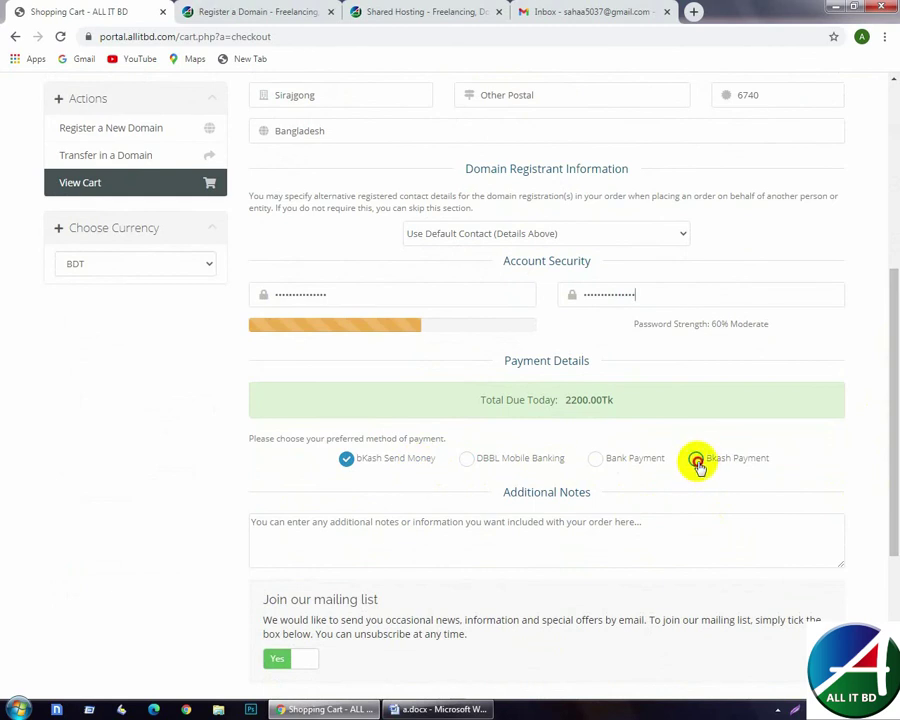
{"action": "left_click", "coordinate": [696, 462]}
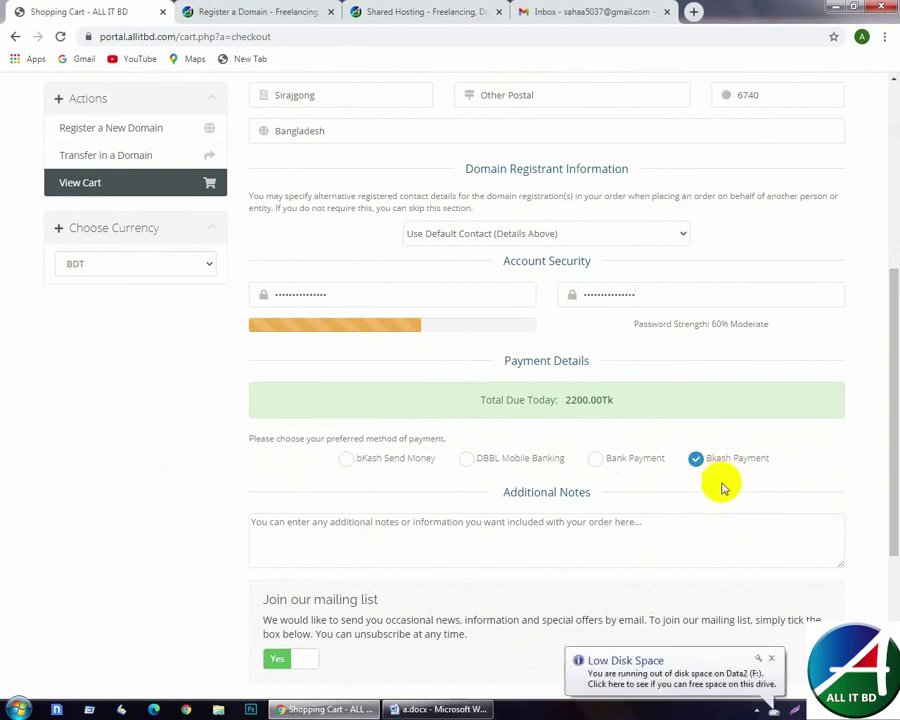
{"action": "scroll", "coordinate": [722, 488], "scroll_direction": "down", "scroll_amount": 3}
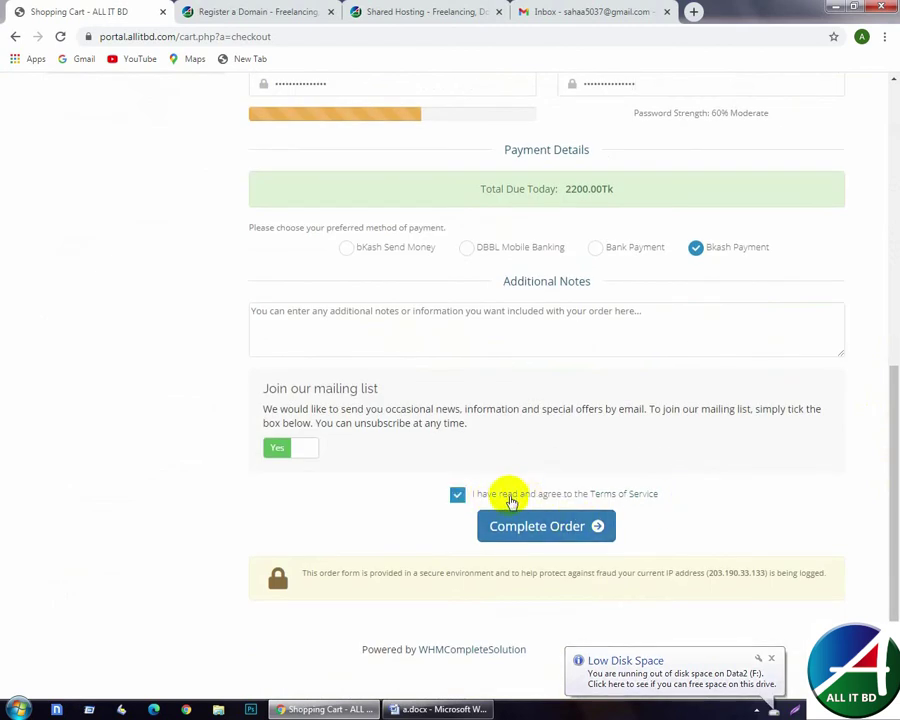
{"action": "left_click", "coordinate": [530, 526]}
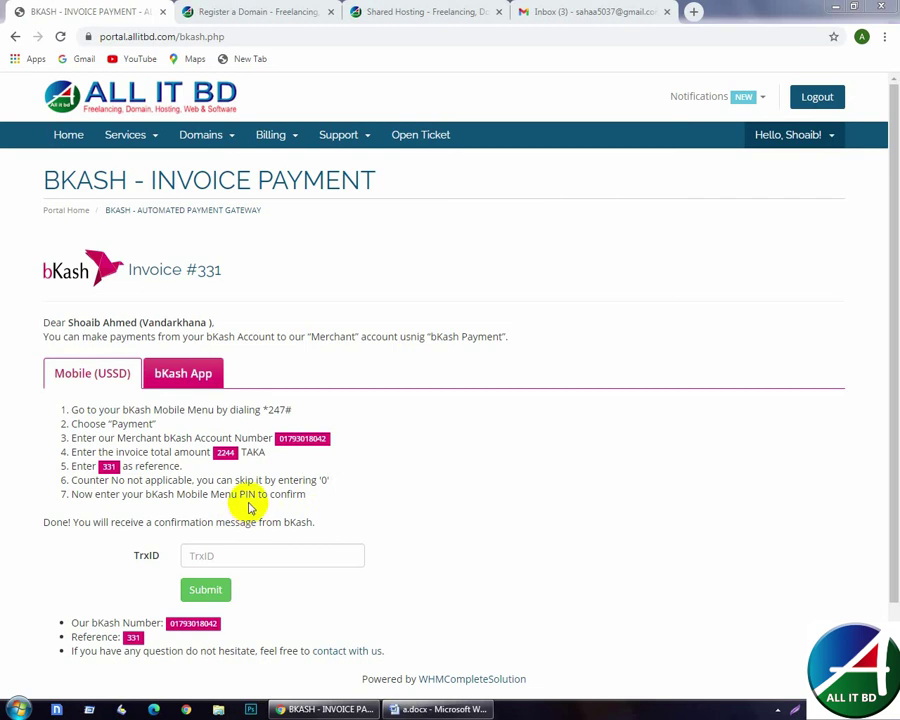
- Show the bKash App steps for paying Invoice #331's 2244 TAKA
{"action": "left_click", "coordinate": [180, 375]}
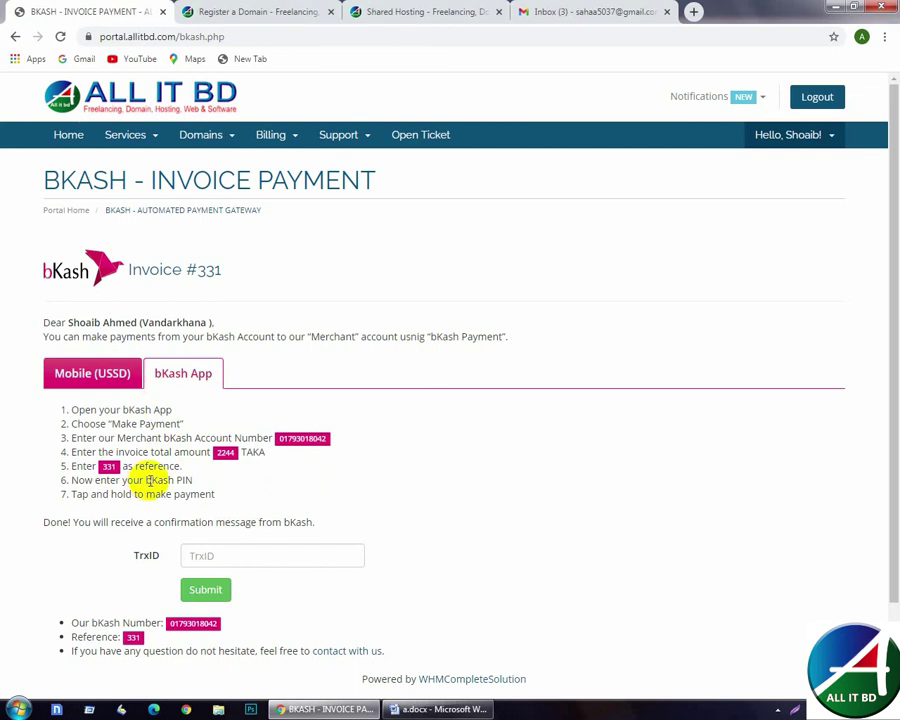
{"action": "scroll", "coordinate": [150, 480], "scroll_direction": "down", "scroll_amount": 2}
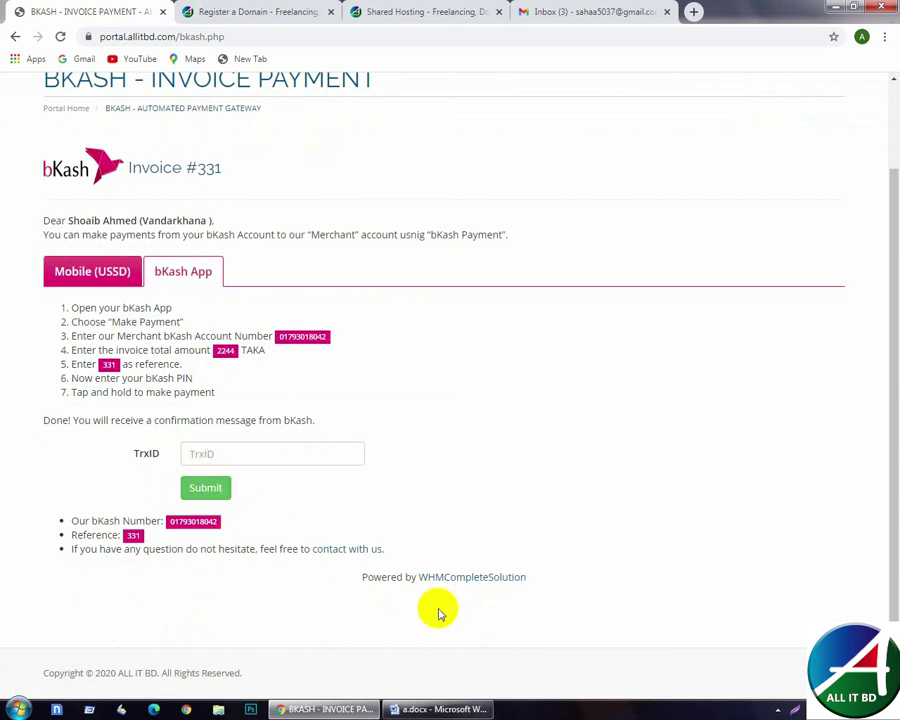
{"action": "left_click", "coordinate": [778, 709]}
{"action": "left_click", "coordinate": [766, 646]}
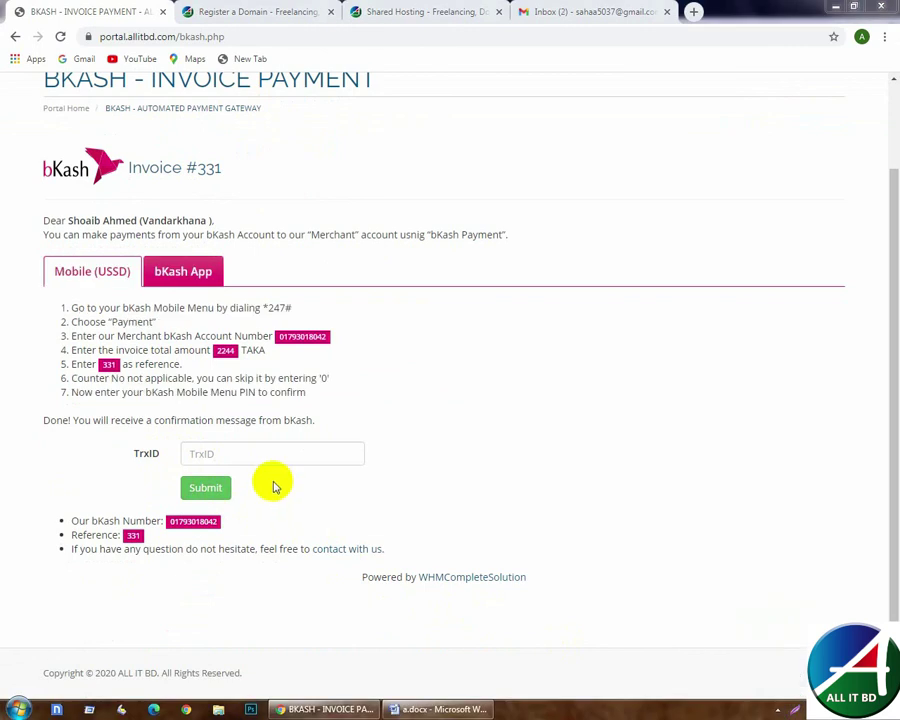
{"action": "left_click", "coordinate": [527, 15]}
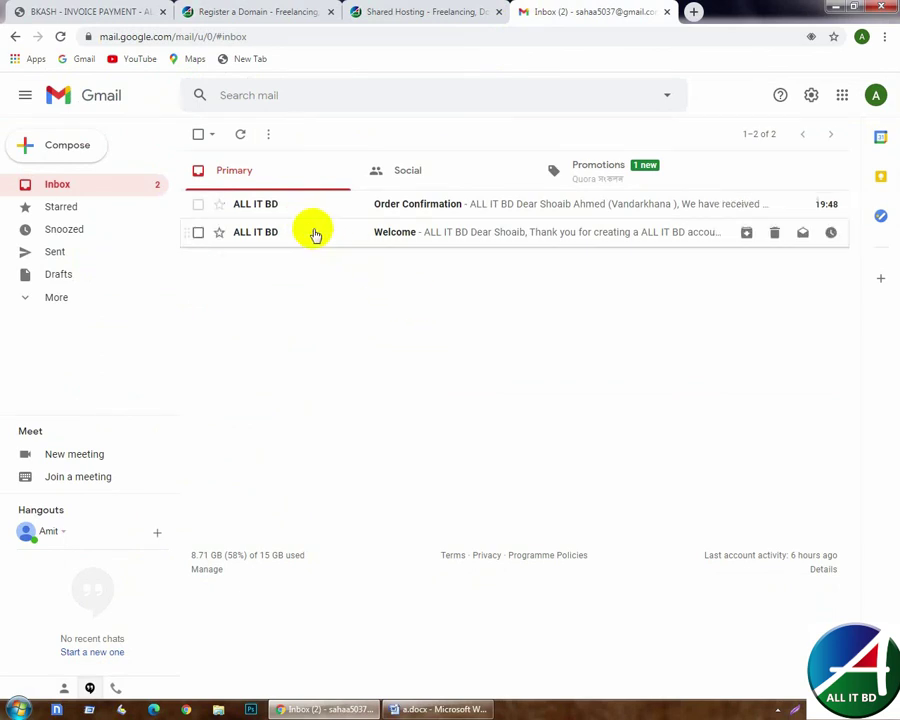
{"action": "left_click", "coordinate": [390, 236]}
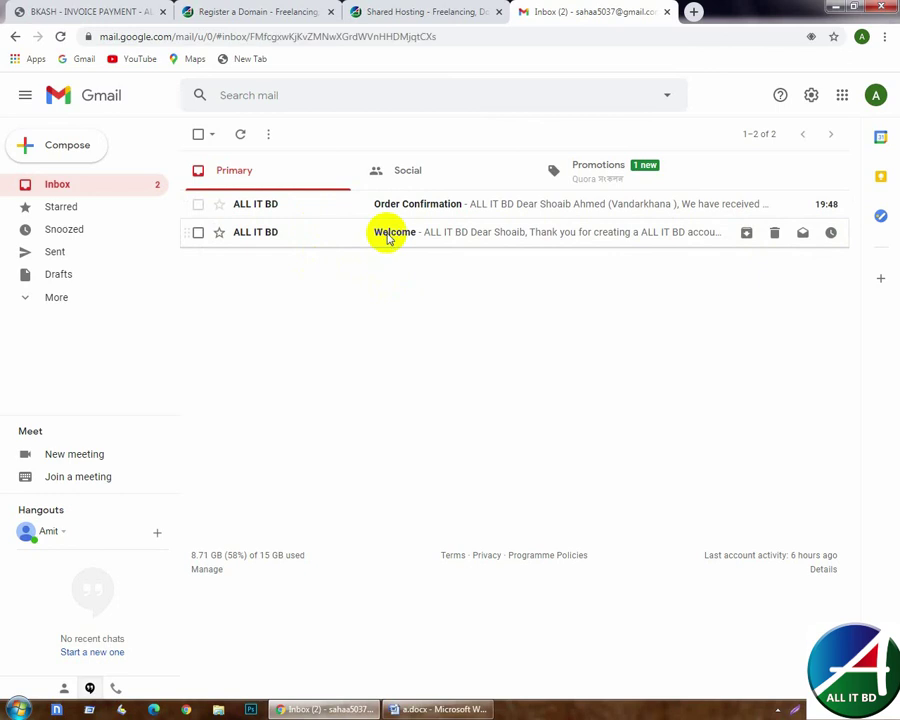
{"action": "scroll", "coordinate": [432, 404], "scroll_direction": "down", "scroll_amount": 2}
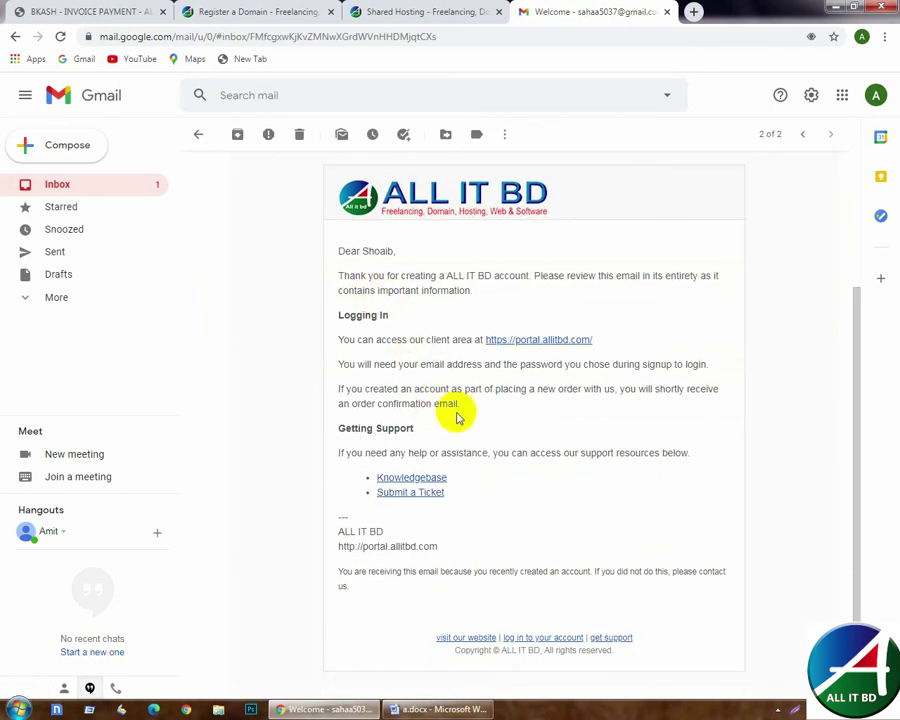
{"action": "scroll", "coordinate": [405, 385], "scroll_direction": "up", "scroll_amount": 3}
{"action": "left_click", "coordinate": [197, 136]}
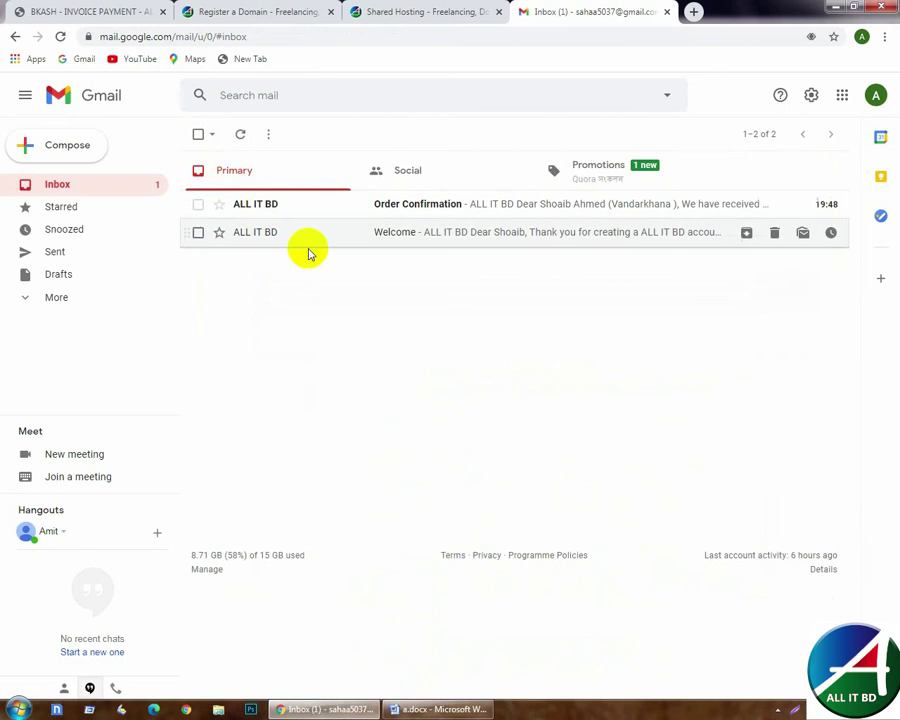
{"action": "left_click", "coordinate": [384, 205]}
{"action": "scroll", "coordinate": [431, 367], "scroll_direction": "down", "scroll_amount": 4}
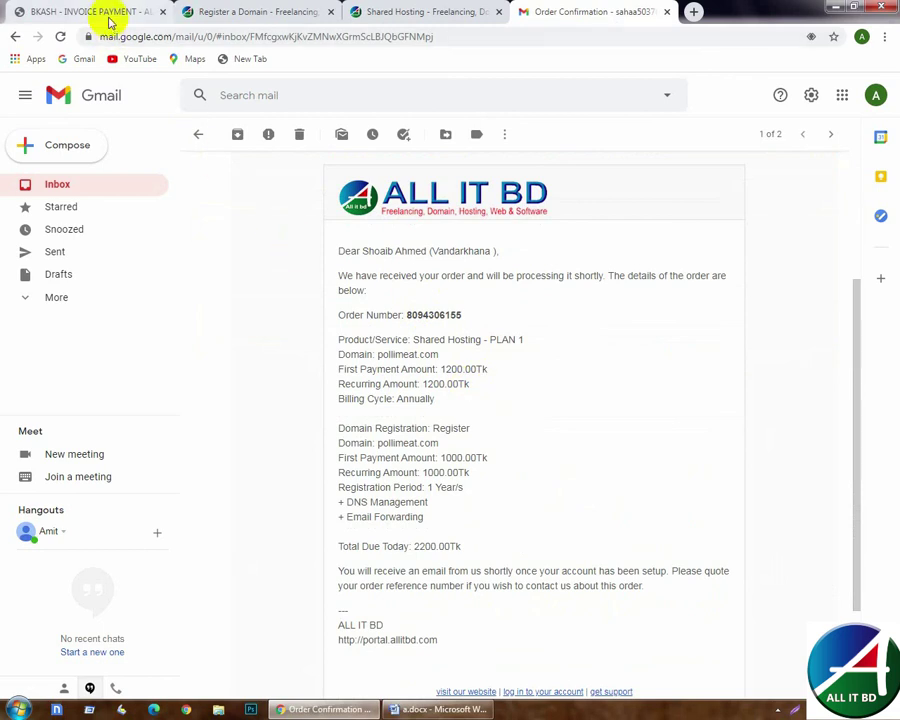
{"action": "left_click", "coordinate": [110, 14]}
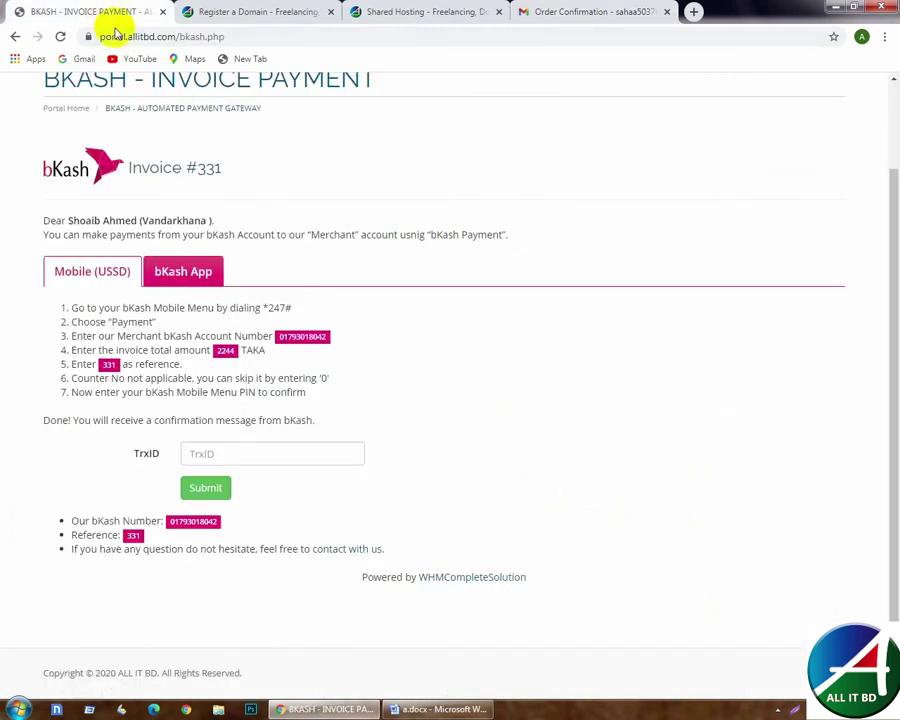
- Paste the bKash transaction ID into the TrxID field and submit it
{"action": "left_click", "coordinate": [777, 709]}
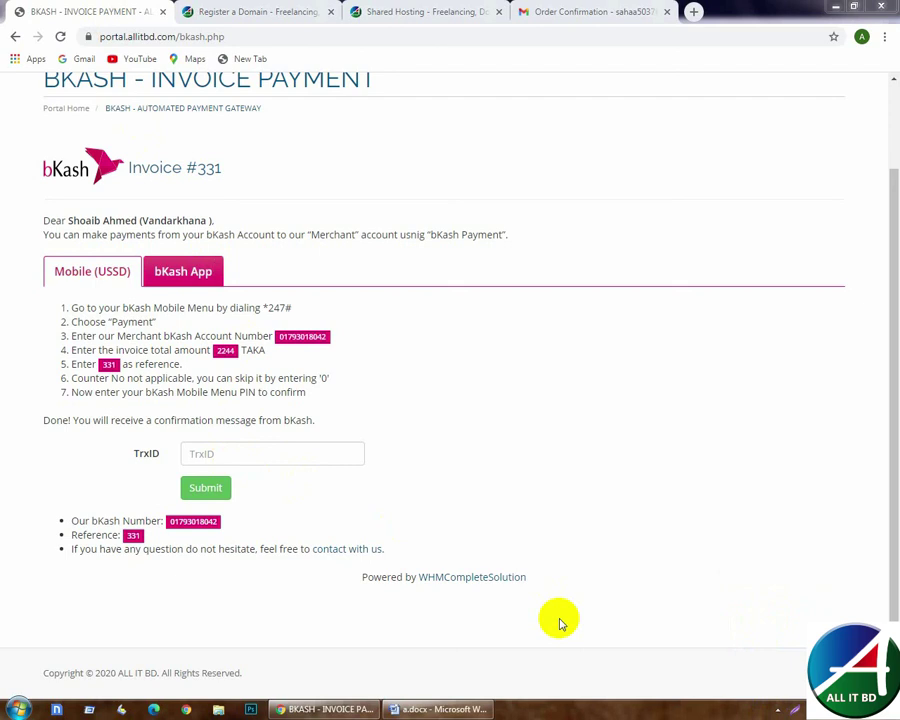
{"action": "left_click", "coordinate": [279, 457]}
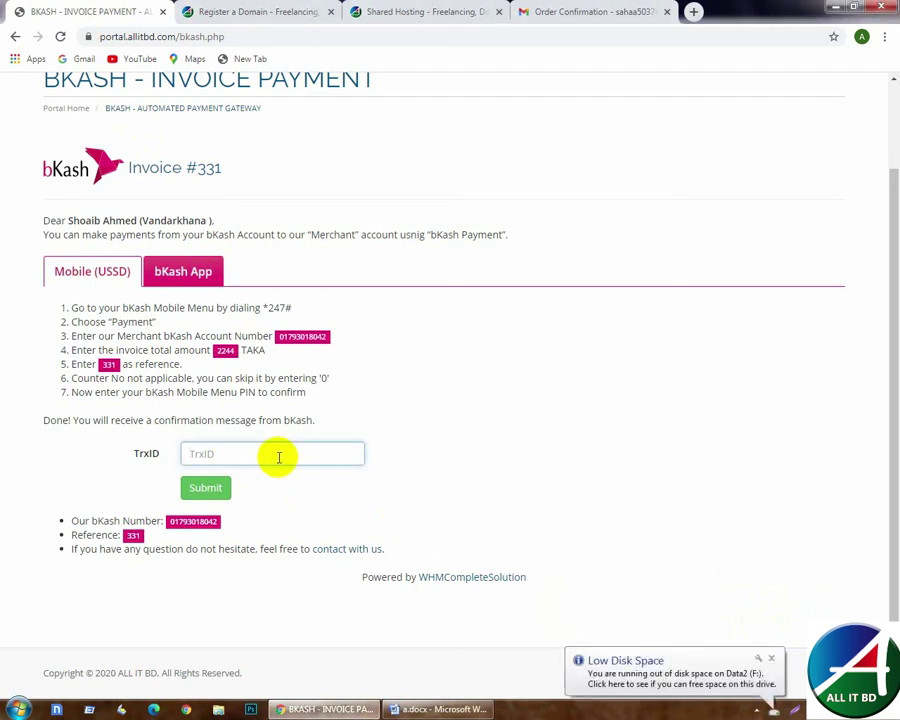
{"action": "left_click_drag", "start_coordinate": [194, 453], "coordinate": [180, 455]}
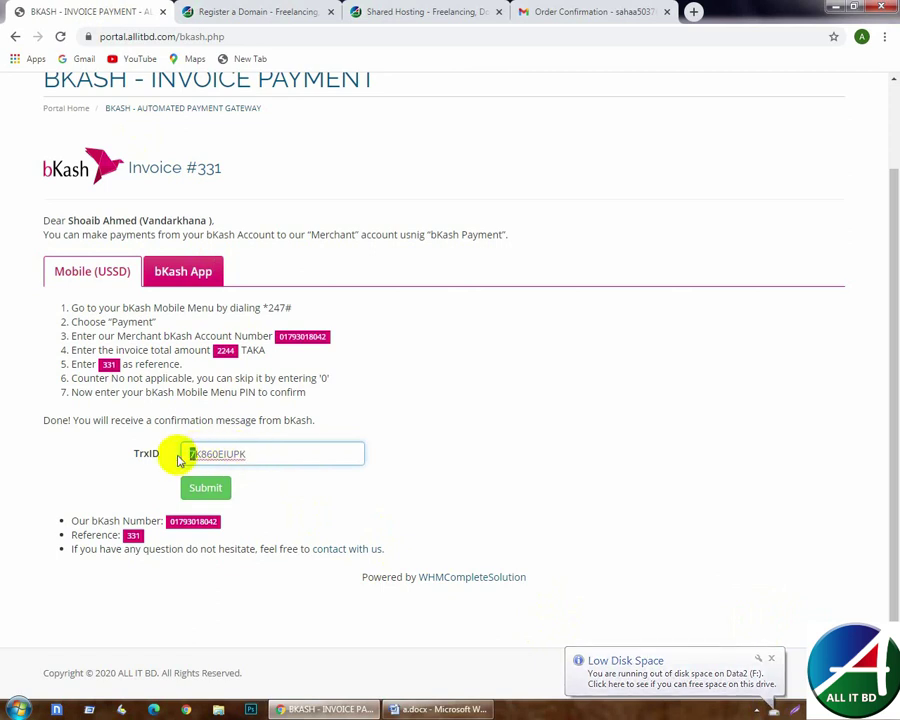
{"action": "left_click", "coordinate": [216, 488]}
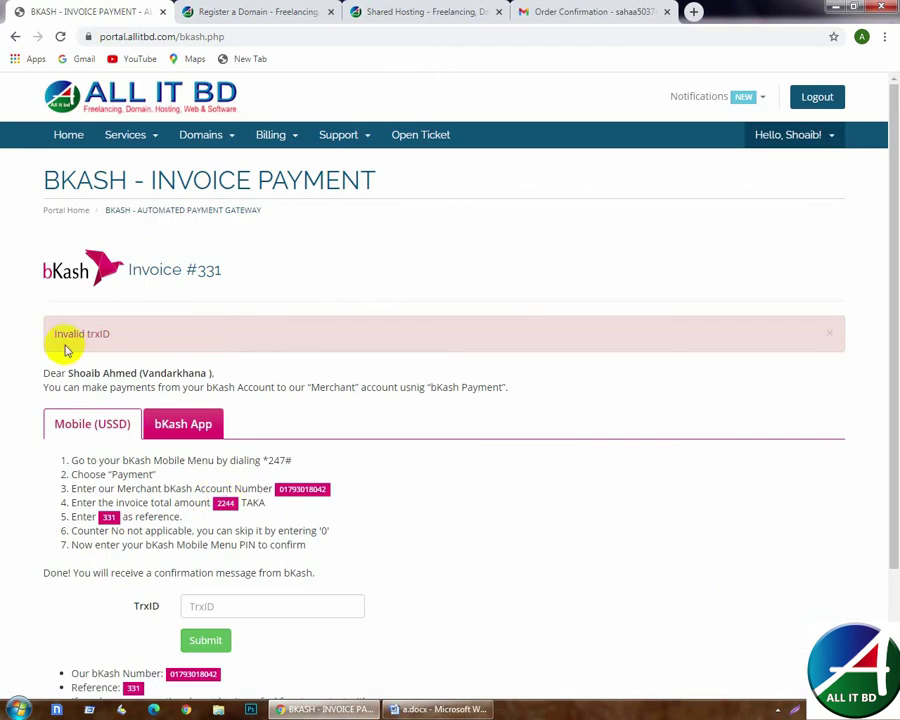
- After the 'Invalid trxID' error, paste the transaction ID again and resubmit
{"action": "scroll", "coordinate": [237, 387], "scroll_direction": "down", "scroll_amount": 2}
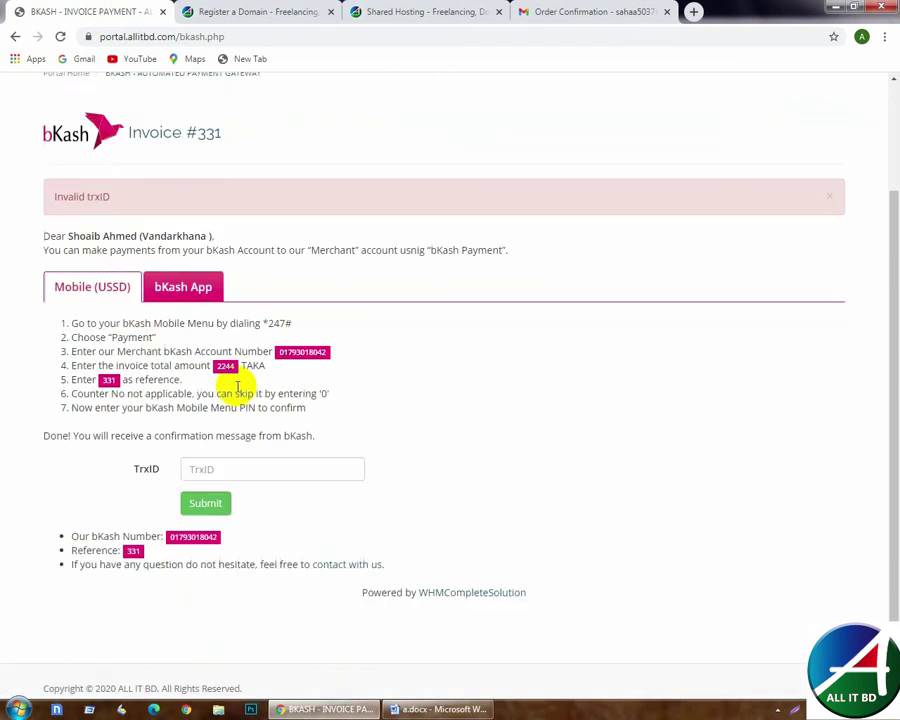
{"action": "scroll", "coordinate": [237, 387], "scroll_direction": "down", "scroll_amount": 1}
{"action": "left_click", "coordinate": [245, 453]}
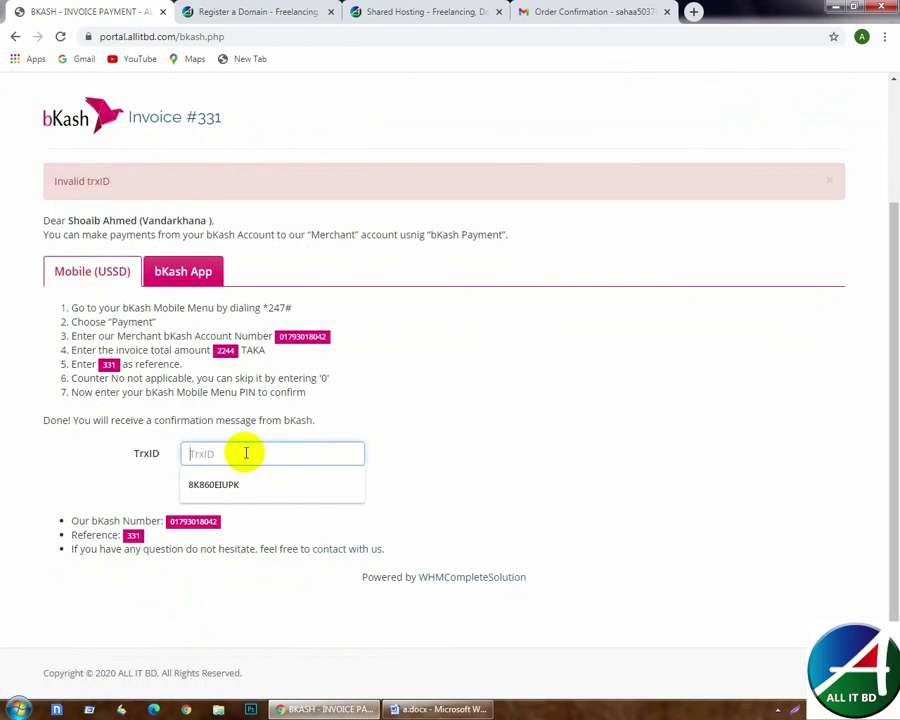
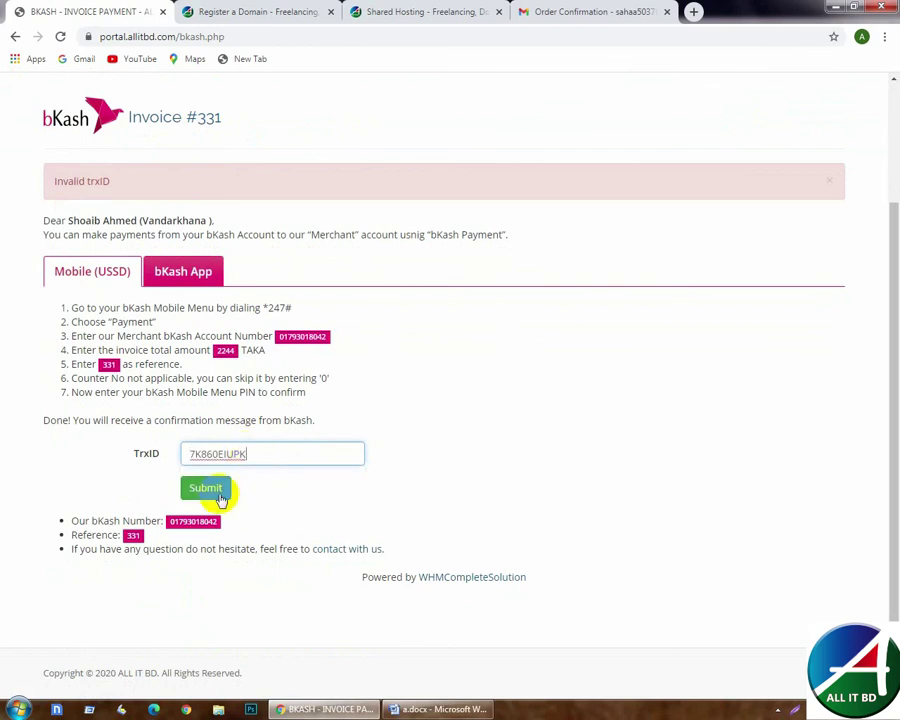
{"action": "left_click", "coordinate": [220, 496]}
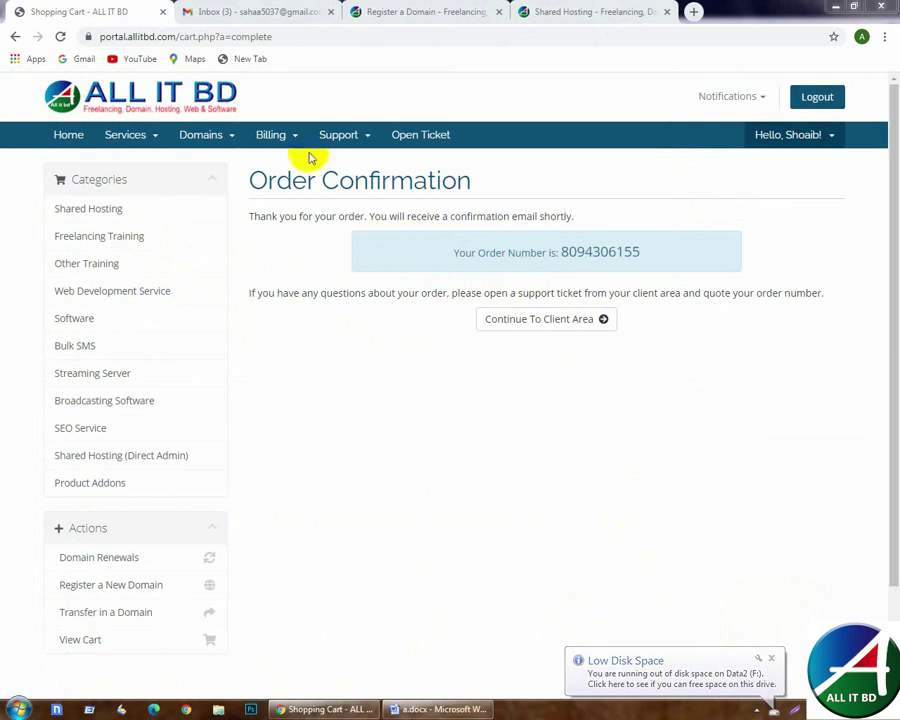
- In Gmail, open ALL IT BD's Invoice Payment Confirmation email and find its Paid status
{"action": "left_click", "coordinate": [182, 12]}
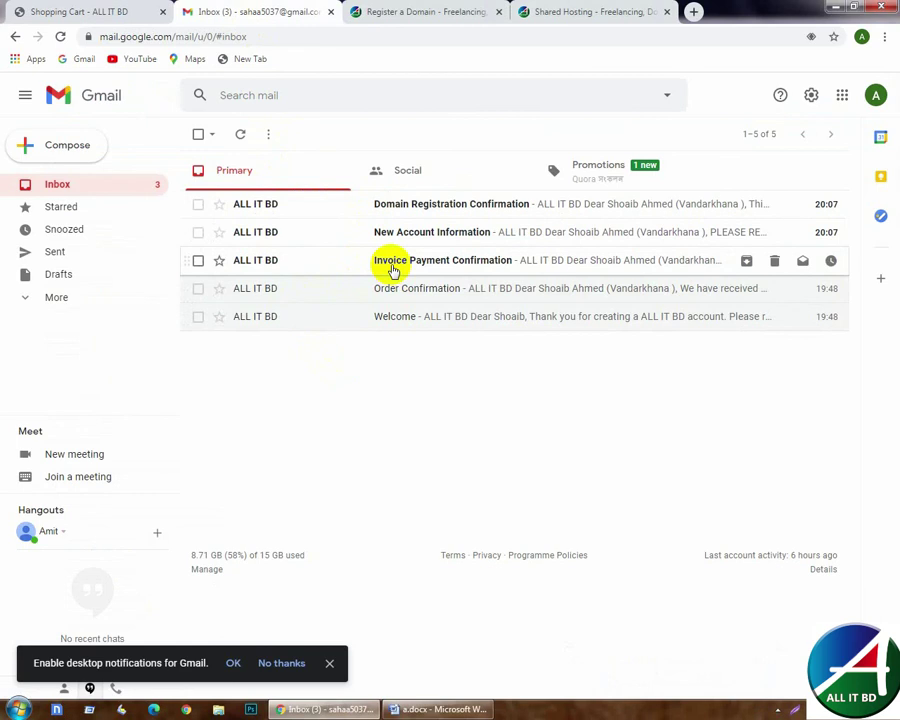
{"action": "left_click", "coordinate": [393, 262]}
{"action": "scroll", "coordinate": [350, 262], "scroll_direction": "down", "scroll_amount": 2}
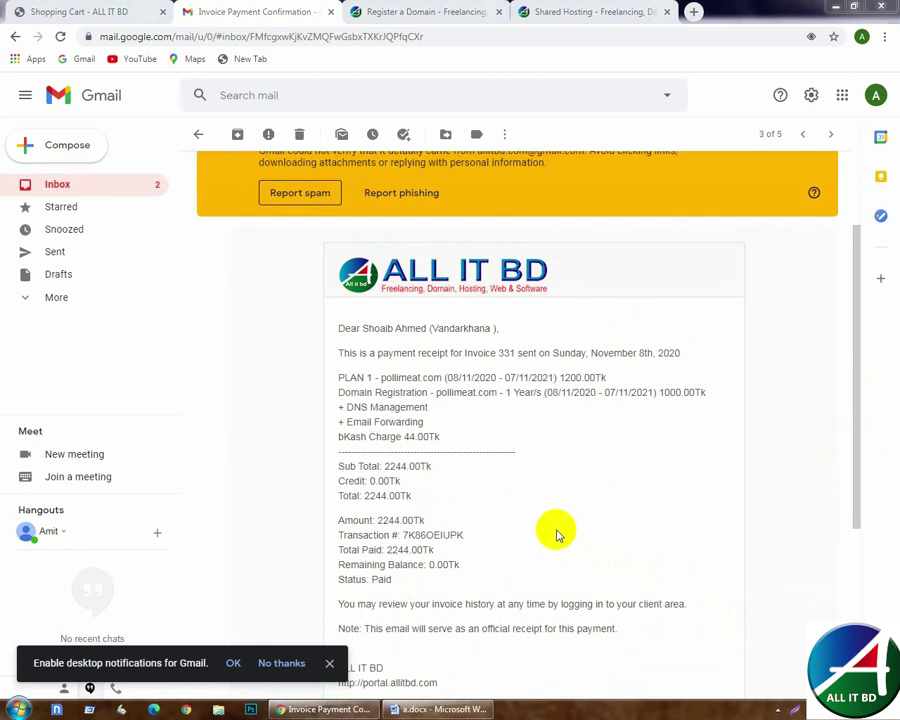
{"action": "left_click", "coordinate": [380, 579]}
{"action": "double_click", "coordinate": [380, 579]}
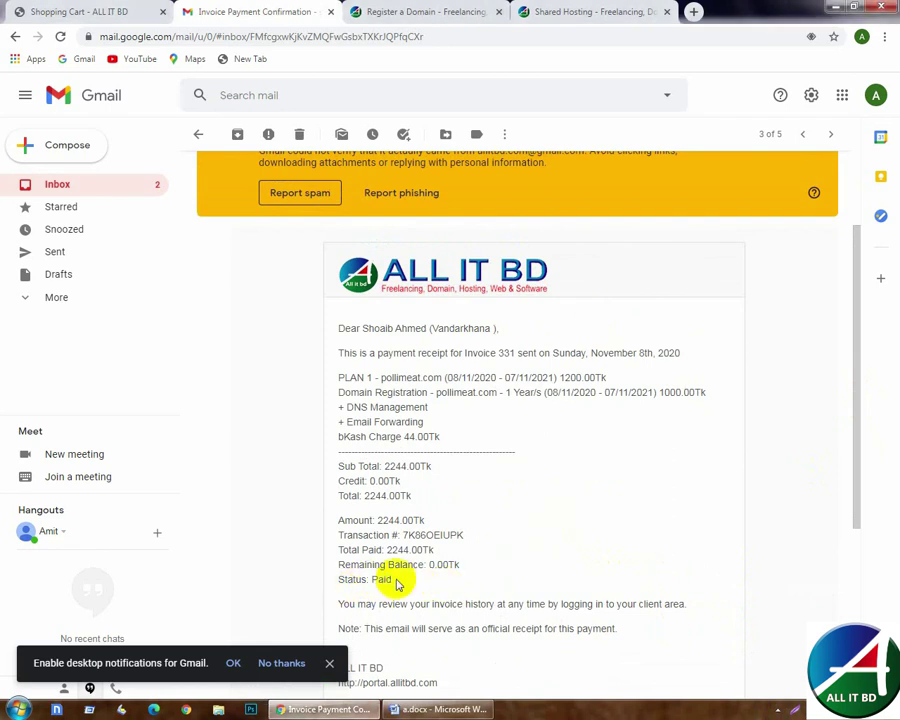
- View the Invoice-331.pdf attachment to confirm it shows paid, then close it
{"action": "scroll", "coordinate": [397, 583], "scroll_direction": "down", "scroll_amount": 3}
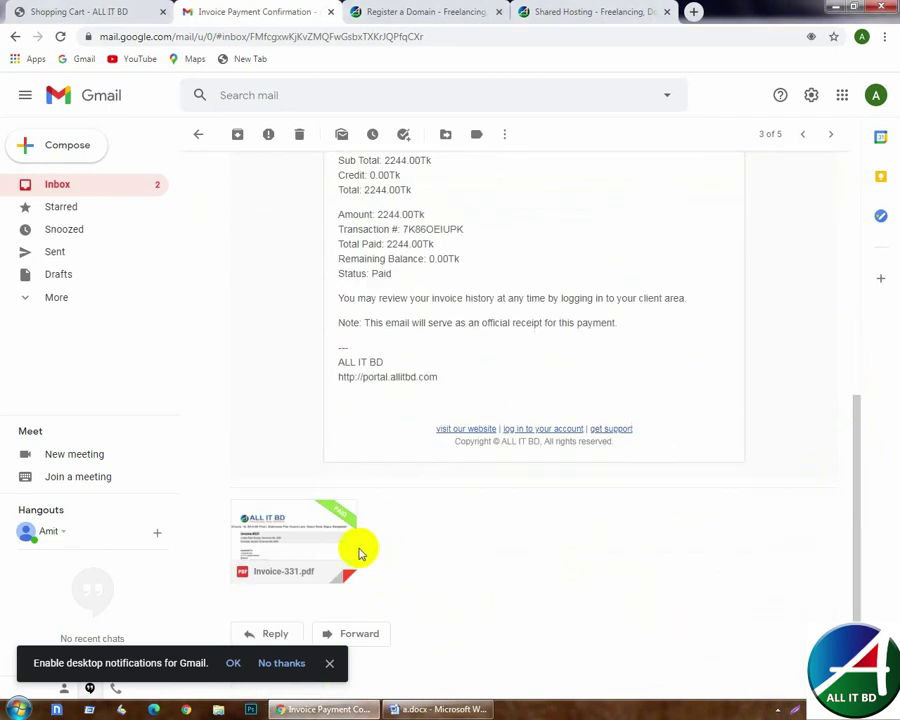
{"action": "left_click", "coordinate": [290, 539]}
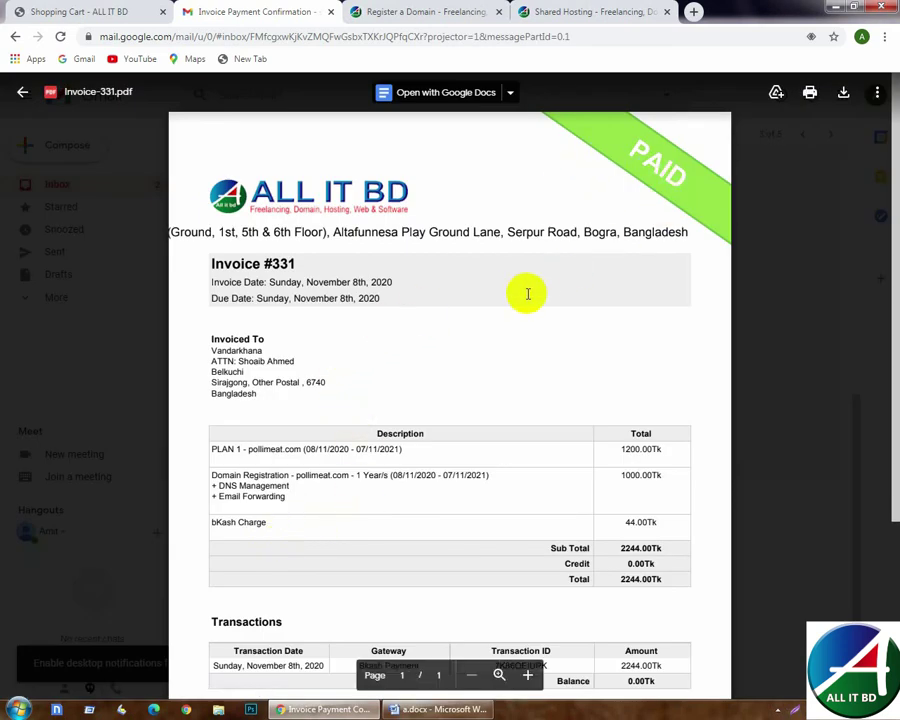
{"action": "left_click", "coordinate": [19, 94]}
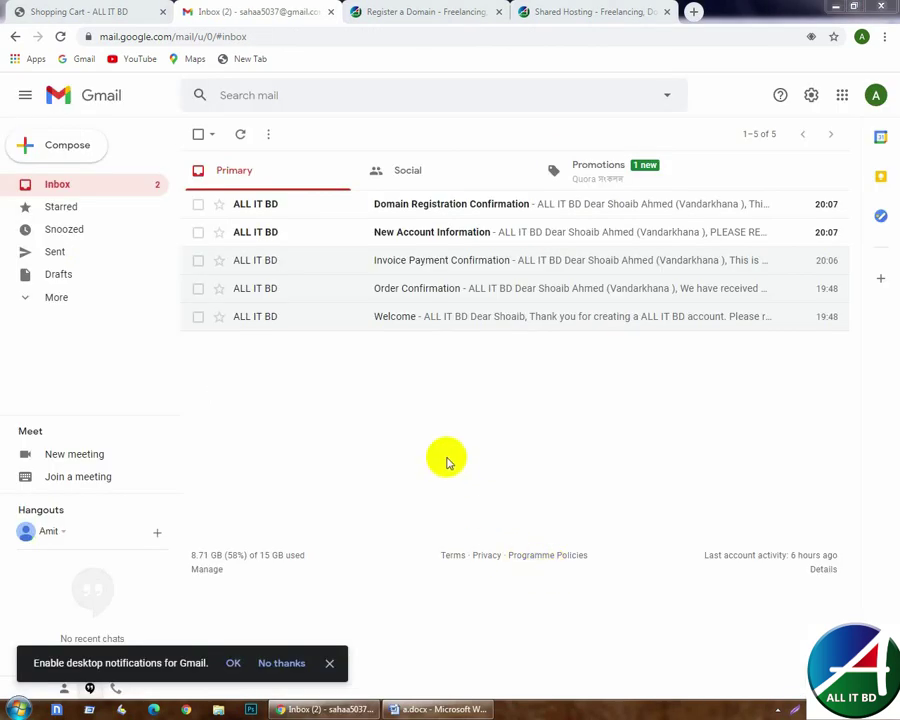
- Read the New Account Information email in Gmail and go back to the inbox
{"action": "left_click", "coordinate": [411, 234]}
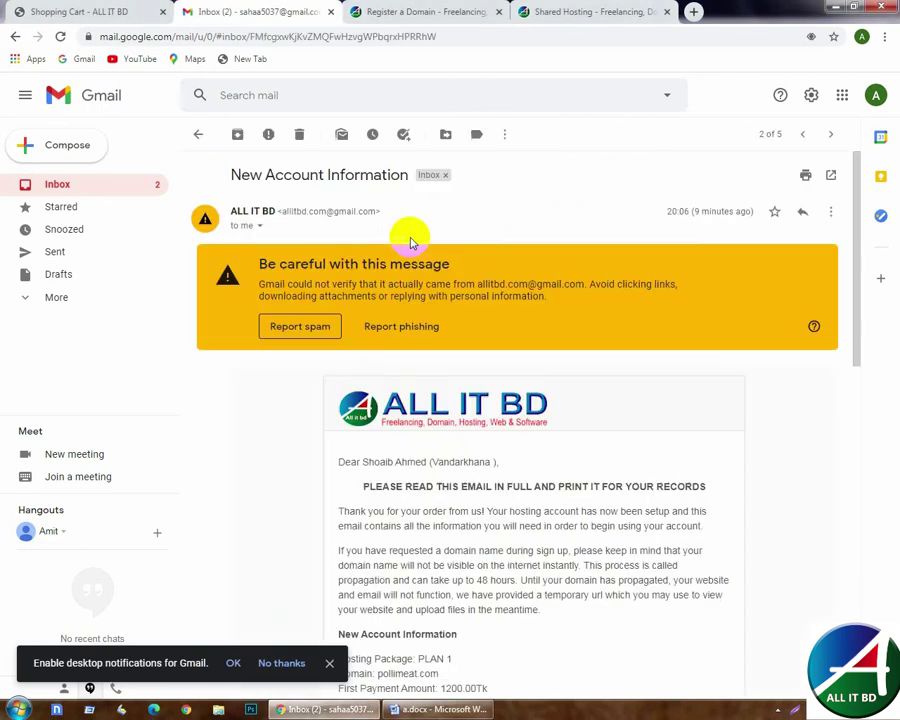
{"action": "scroll", "coordinate": [459, 423], "scroll_direction": "down", "scroll_amount": 5}
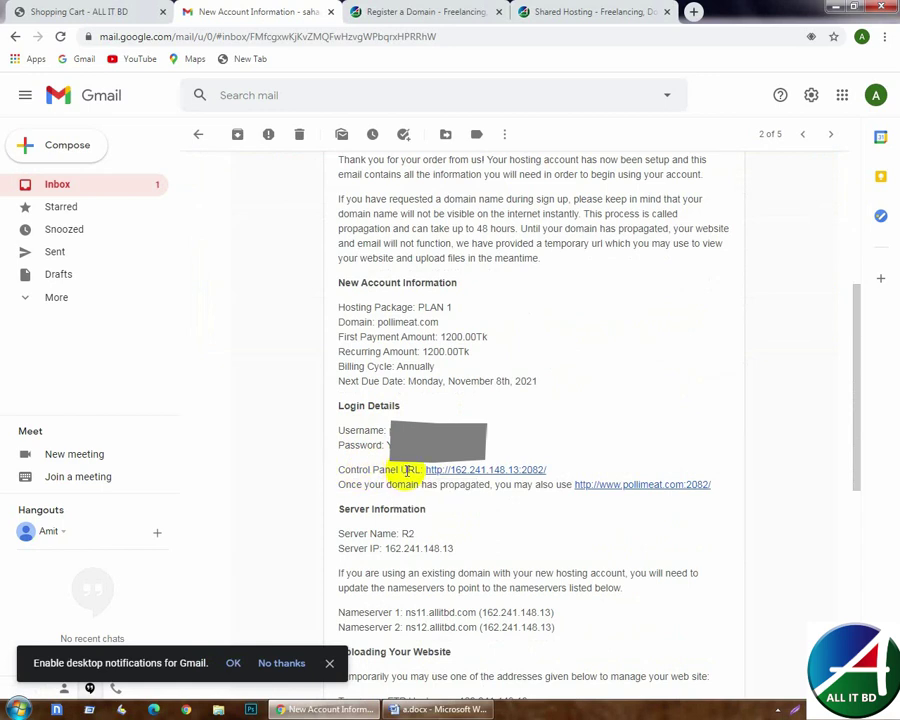
{"action": "left_click", "coordinate": [200, 136]}
- Check that the Domain Registration Confirmation shows pollimeat.com registered one year for 1000.00Tk, then return to the portal
{"action": "left_click", "coordinate": [337, 207]}
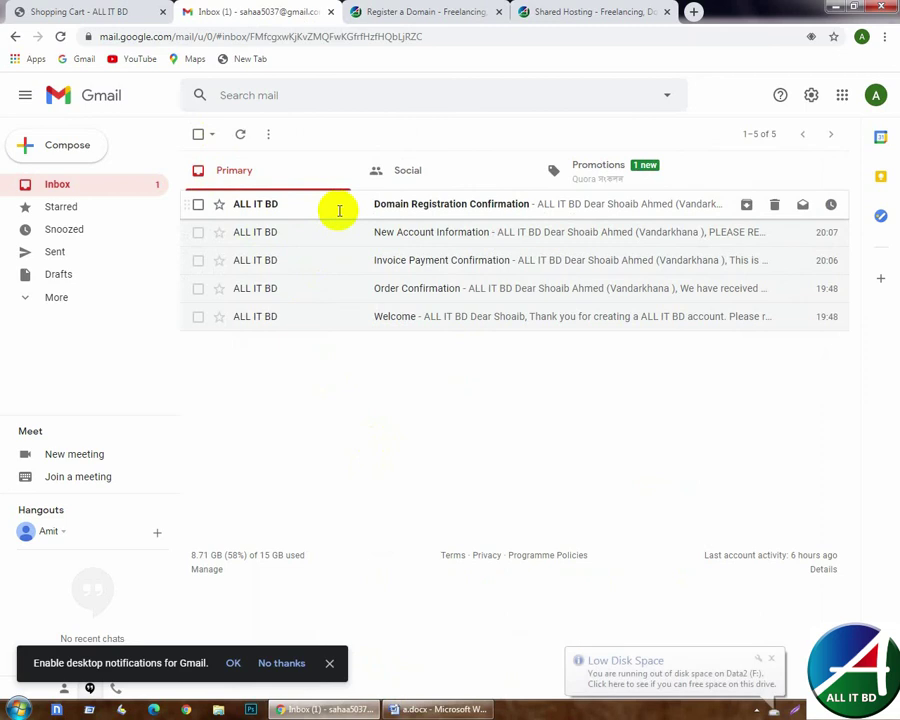
{"action": "scroll", "coordinate": [463, 437], "scroll_direction": "down", "scroll_amount": 1}
{"action": "scroll", "coordinate": [463, 437], "scroll_direction": "down", "scroll_amount": 2}
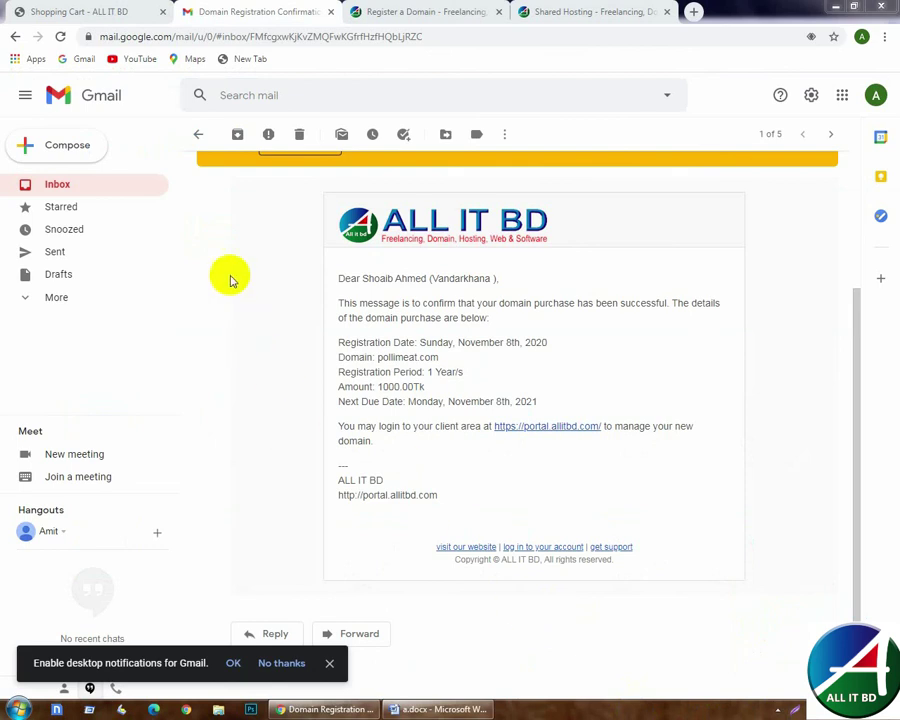
{"action": "left_click", "coordinate": [83, 17]}
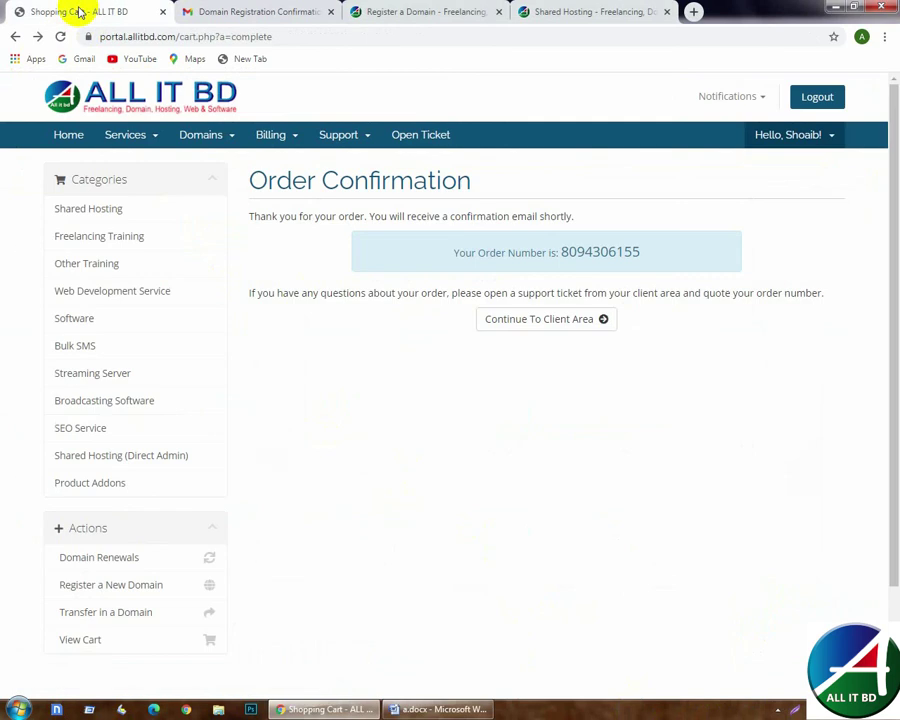
- Continue from the Order Confirmation page to the client area
{"action": "left_click", "coordinate": [538, 320]}
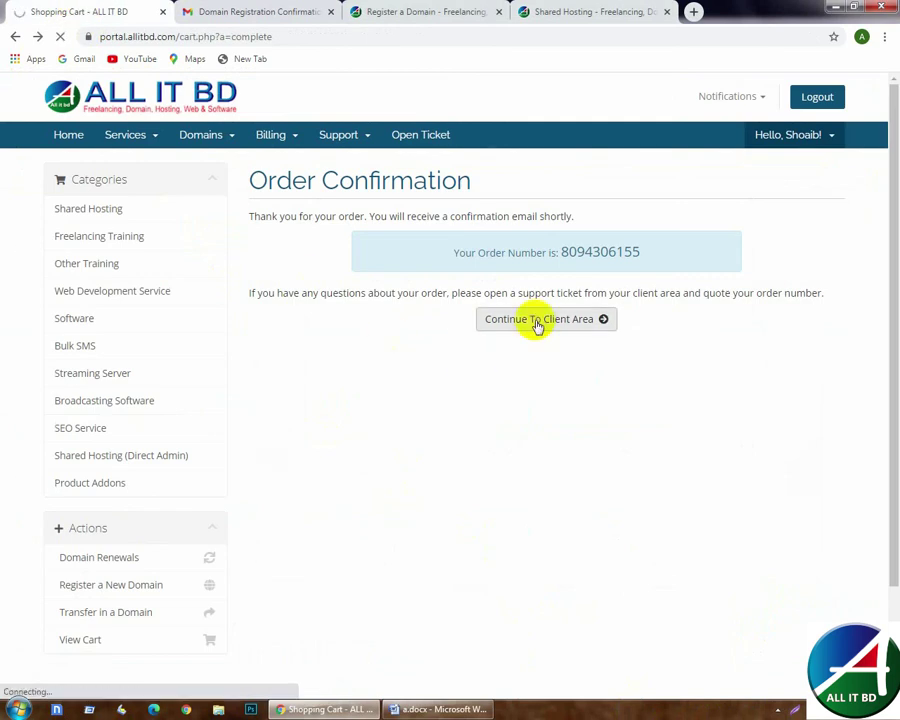